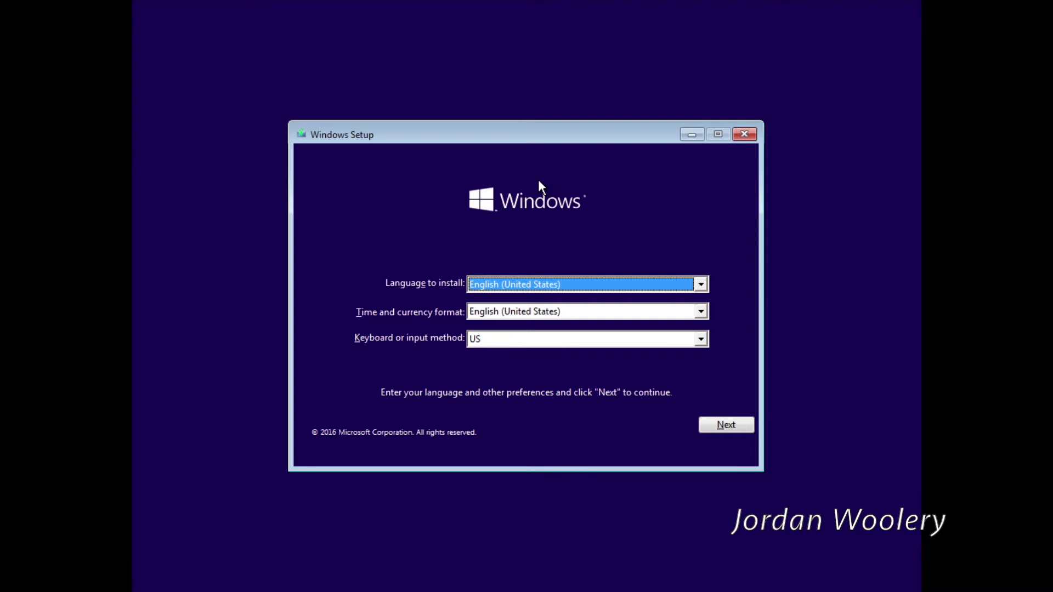
Start the Windows installation with English (United States) and US keyboard settings, and open and close a command prompt.
left_click(727, 430)
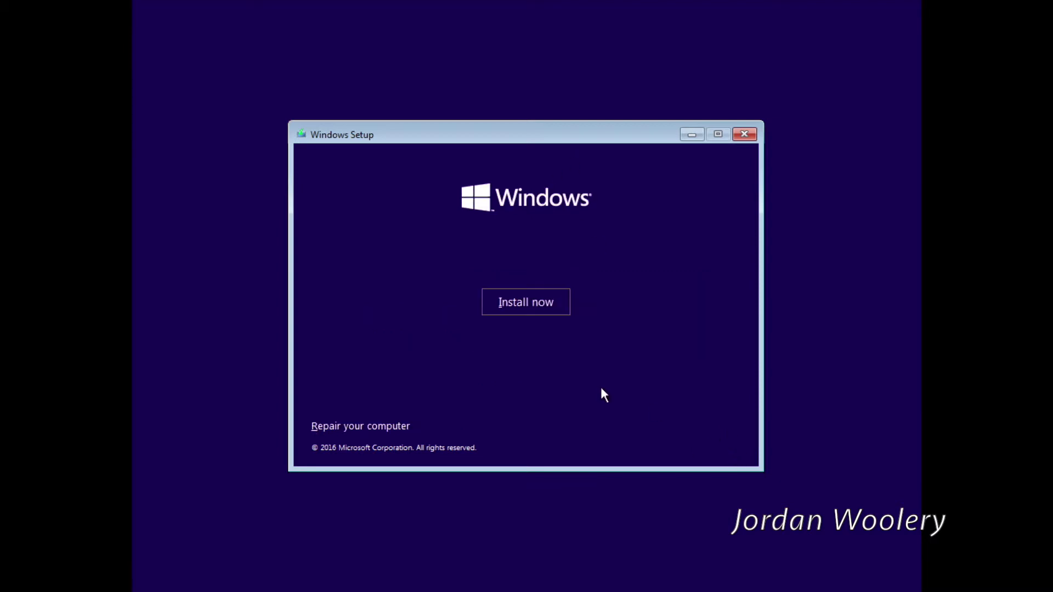
left_click(535, 314)
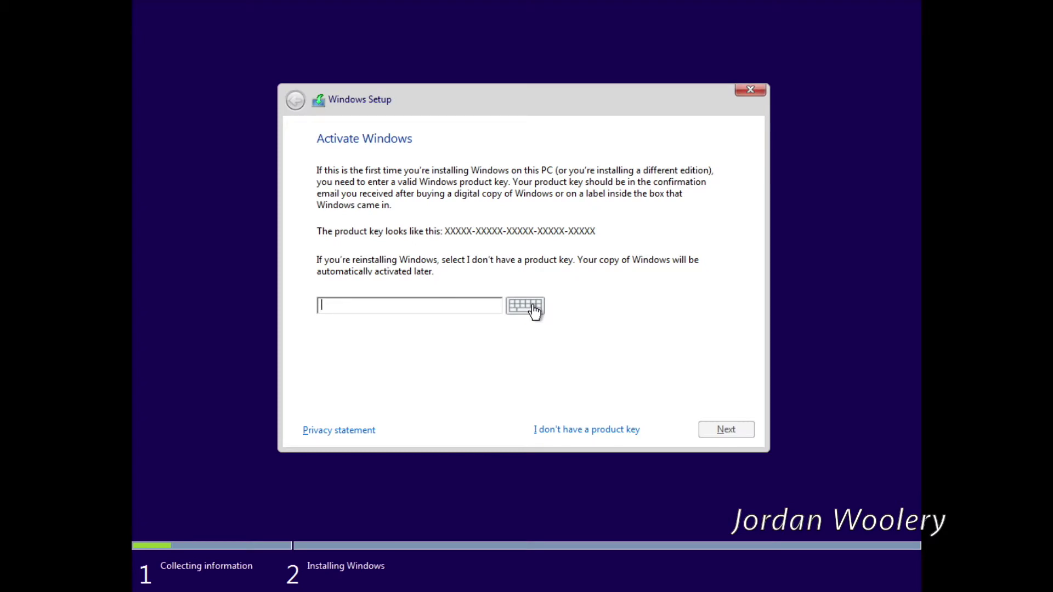
key("shift+F10")
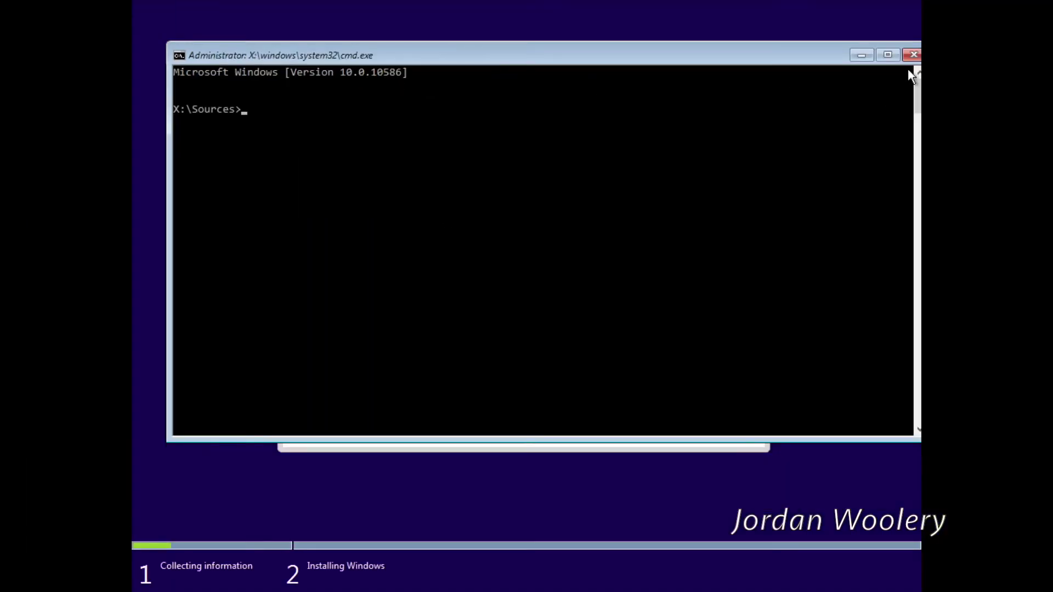
left_click(914, 54)
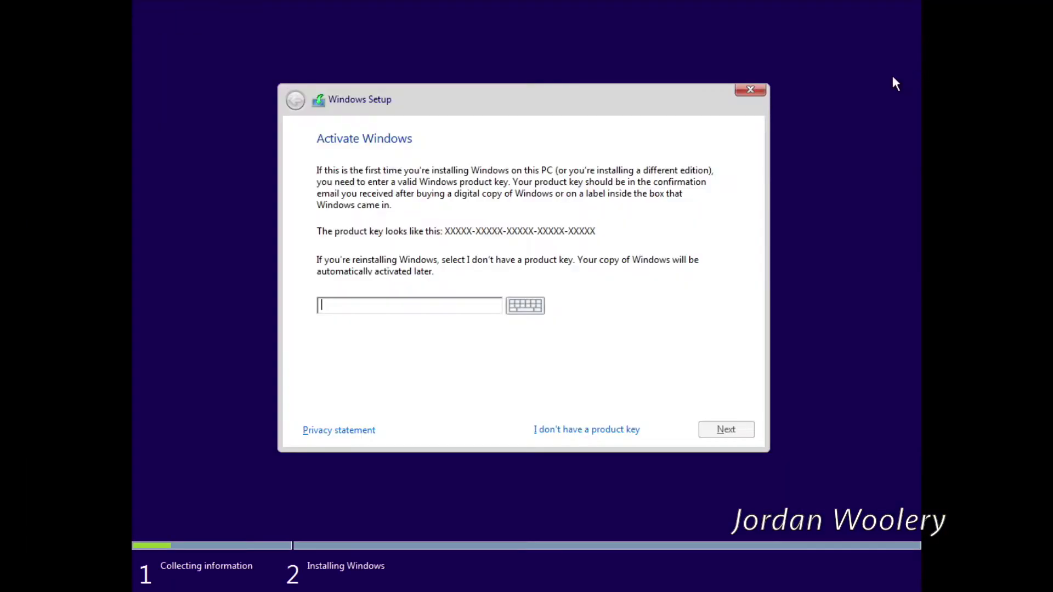
Continue without a product key and choose Windows 10 Pro as the operating system to install.
left_click(599, 429)
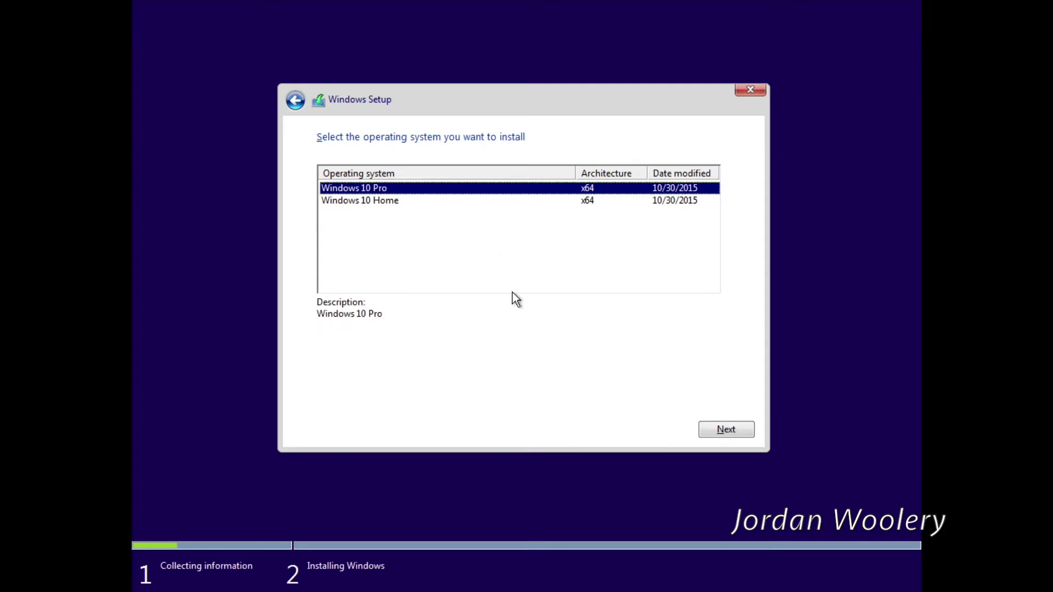
left_click(733, 429)
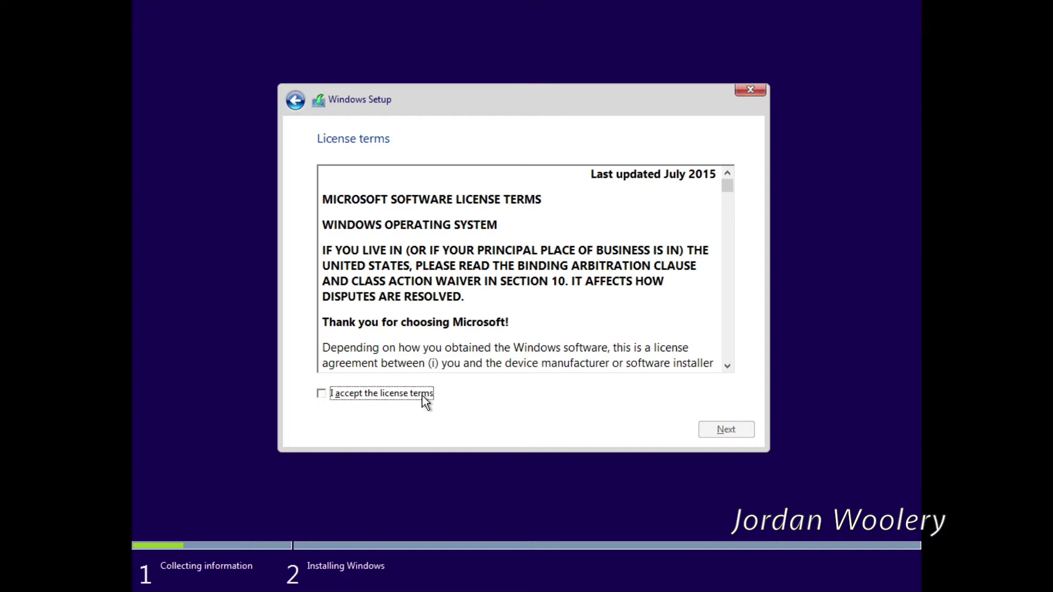
Accept the license terms and install Windows on Drive 0 Unallocated Space.
left_click(426, 403)
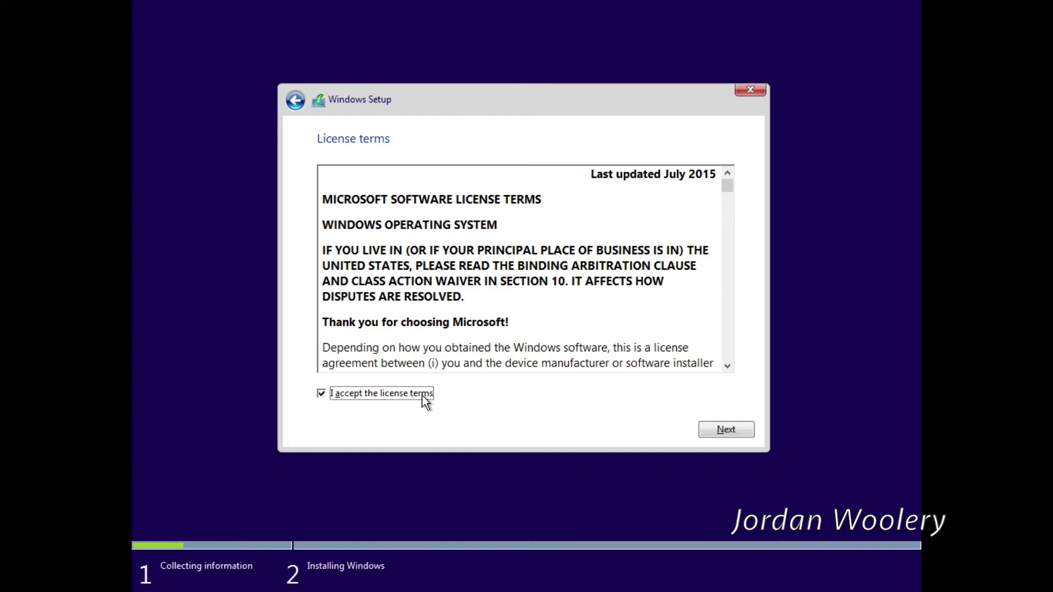
left_click(706, 431)
left_click(420, 269)
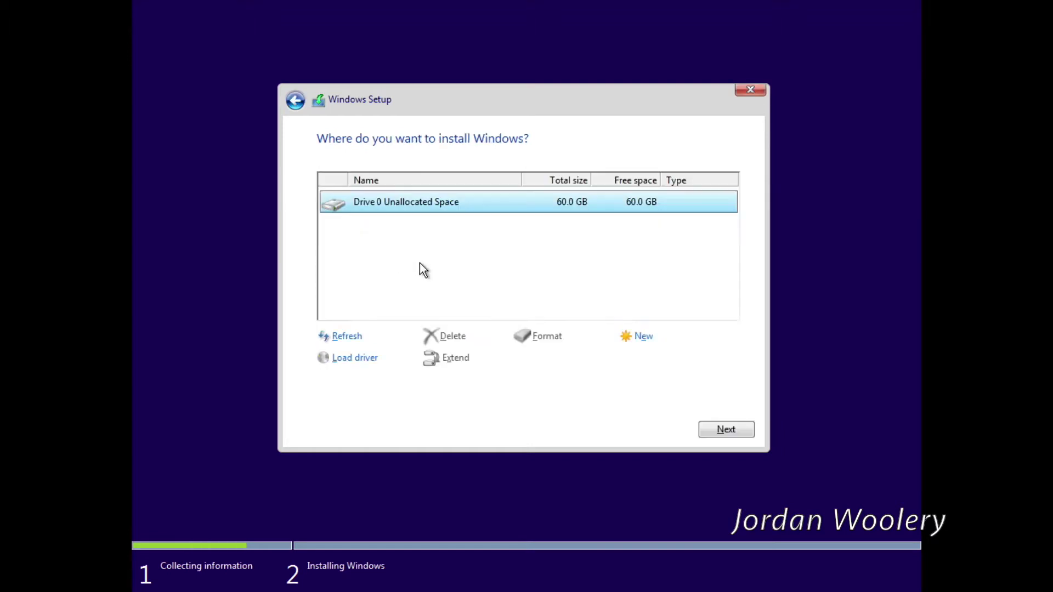
left_click(707, 429)
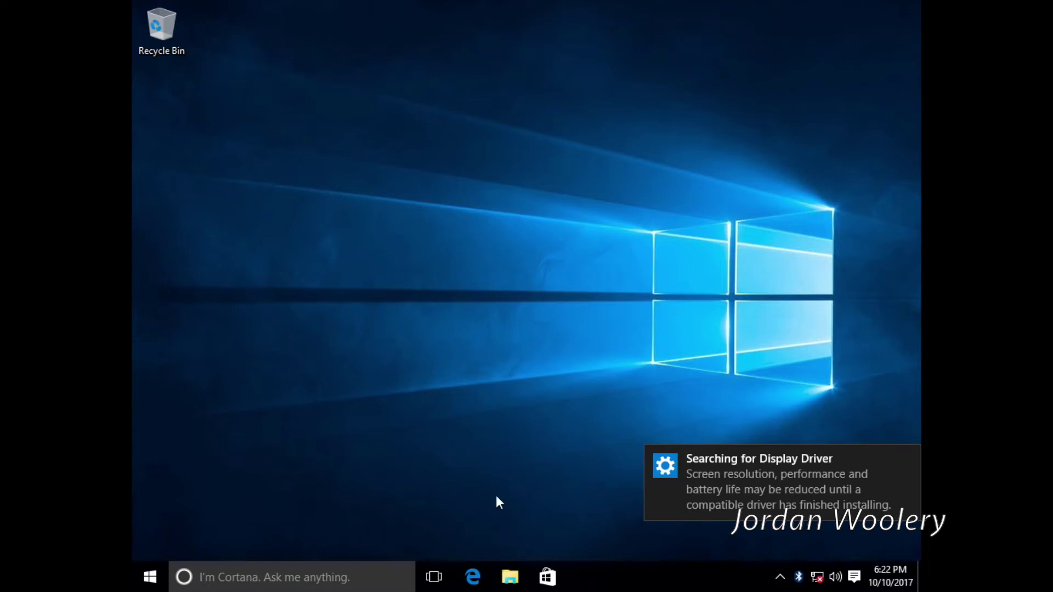
View the Start menu and dismiss the Searching for Display Driver notification.
left_click(141, 583)
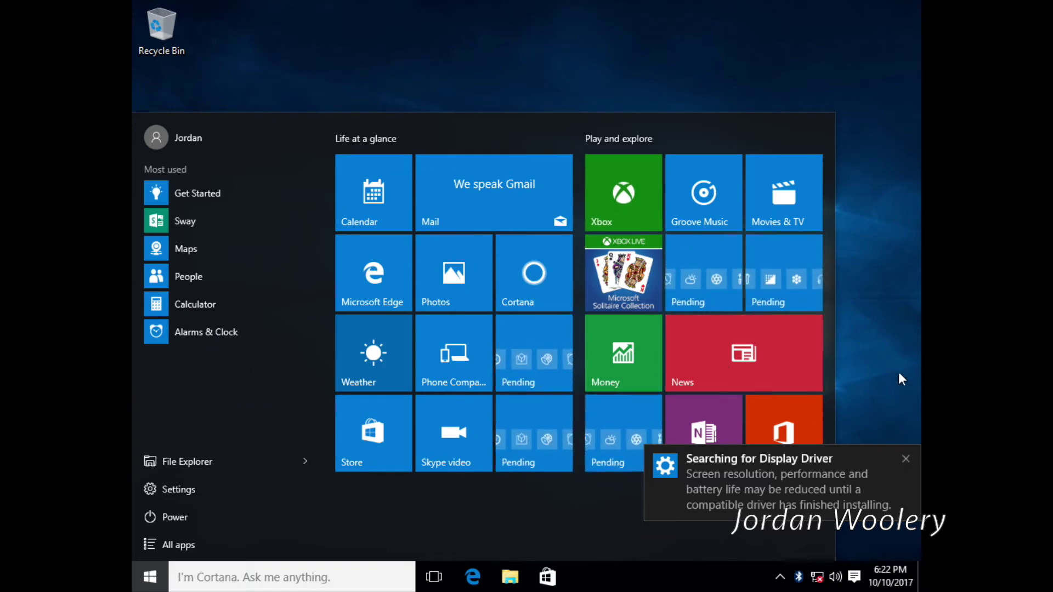
left_click(839, 464)
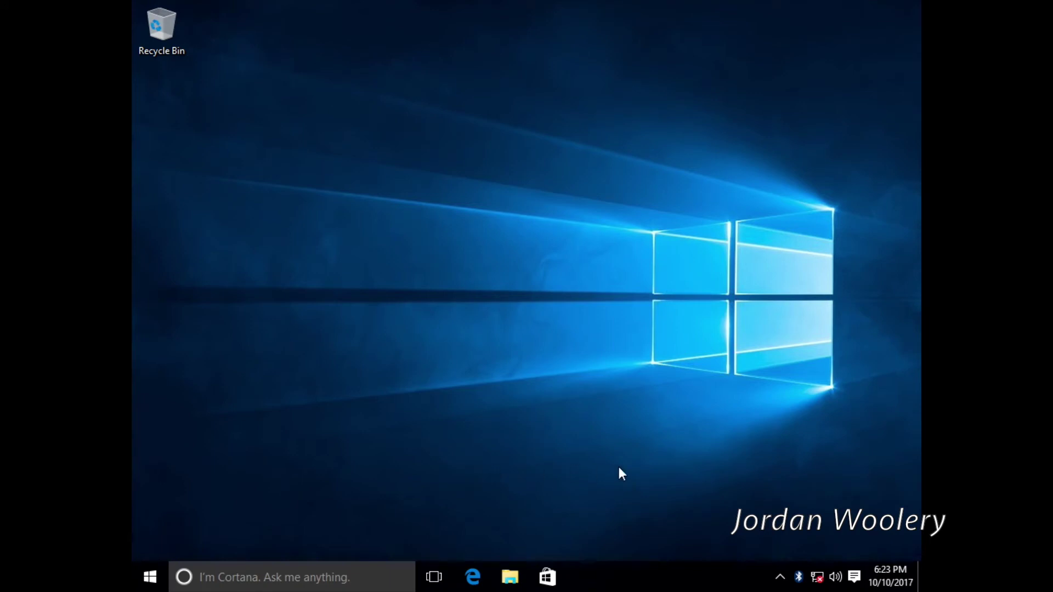
Open the Camera app, allow it to access the location, and close it.
left_click(138, 569)
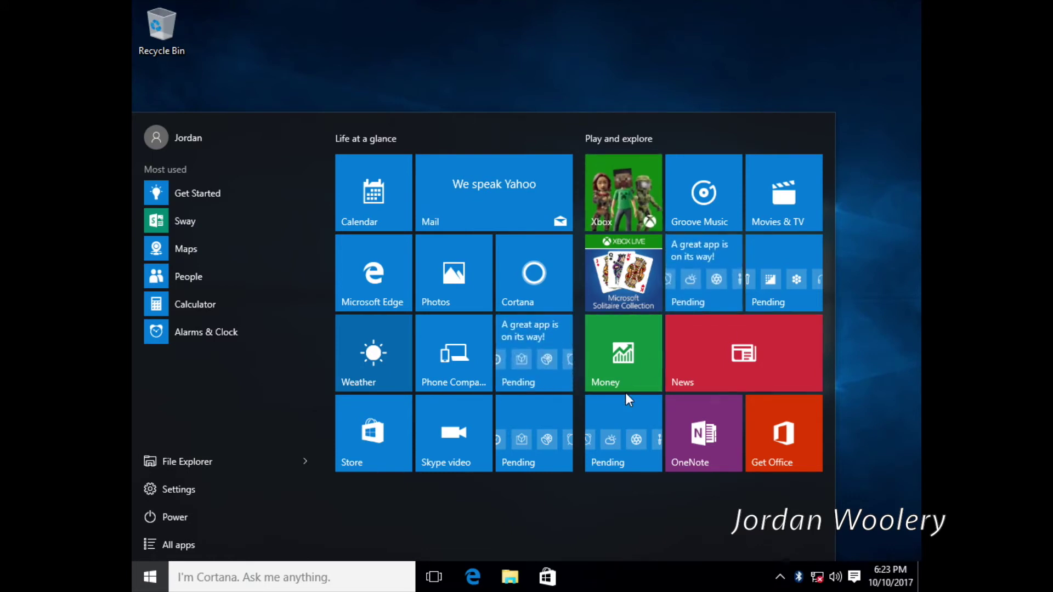
left_click(205, 556)
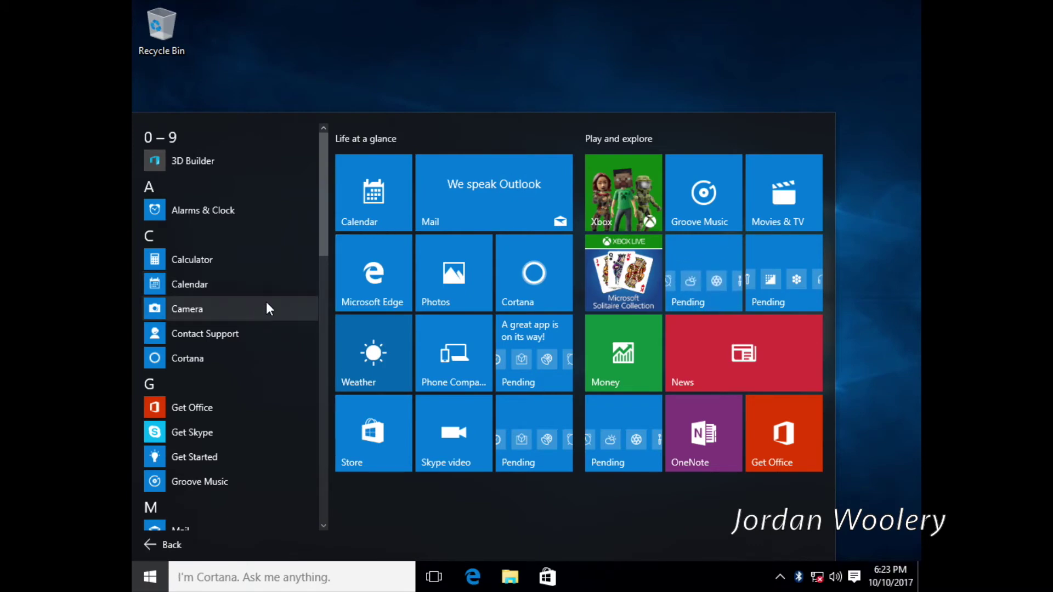
left_click(249, 306)
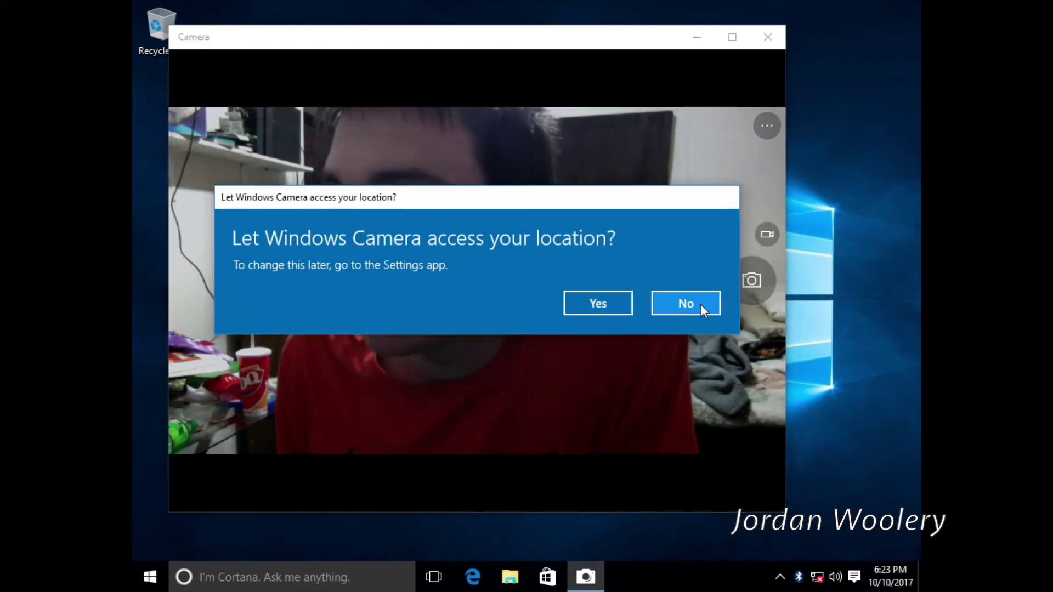
left_click(592, 307)
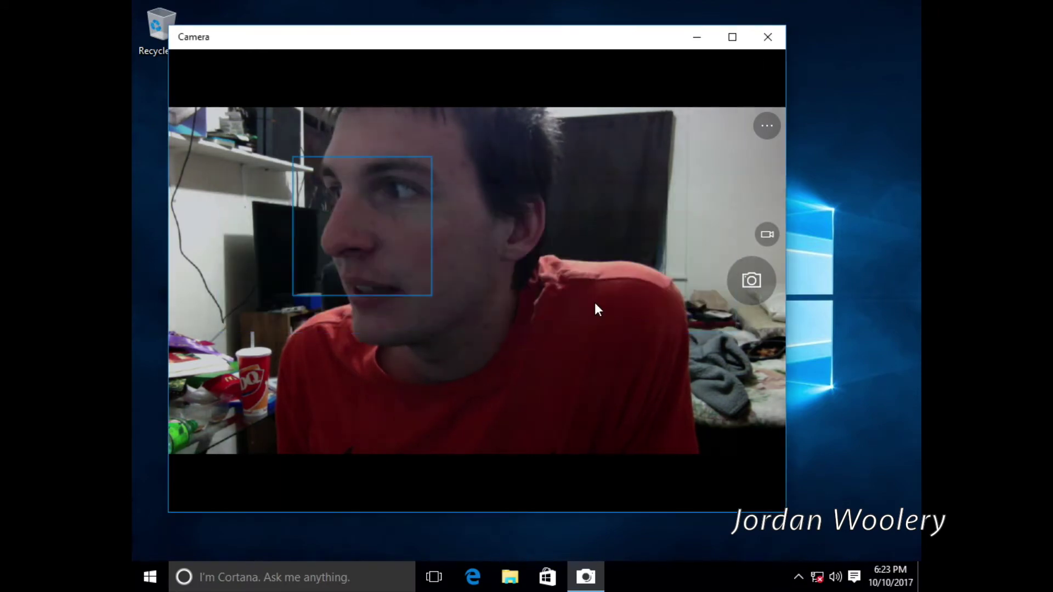
left_click(768, 37)
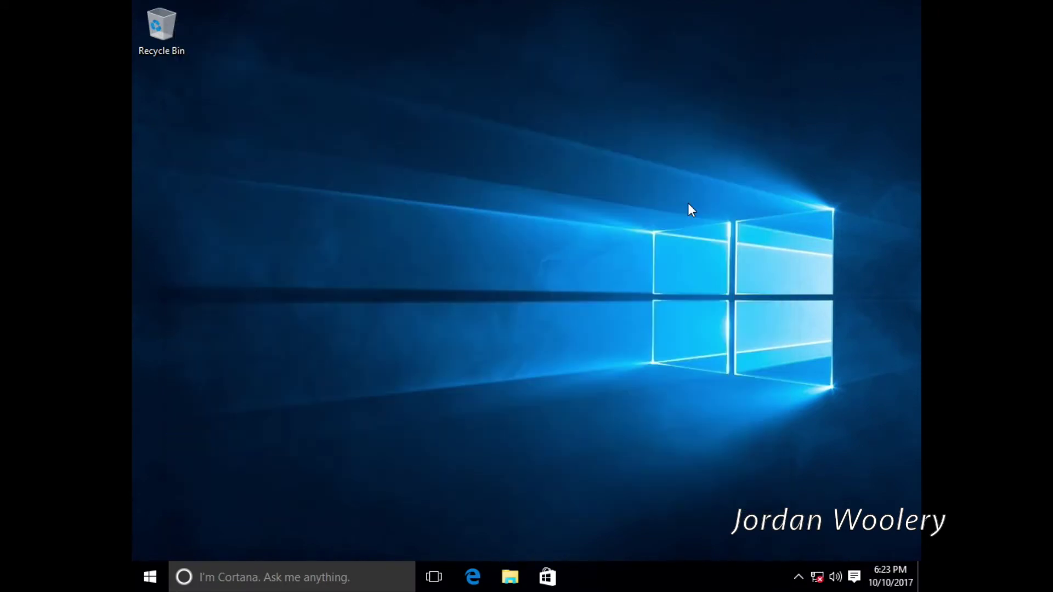
Open Get Office from the list of installed apps, view its Office 365 page, and close it.
left_click(149, 577)
left_click(189, 544)
scroll(203, 395, "down", 2)
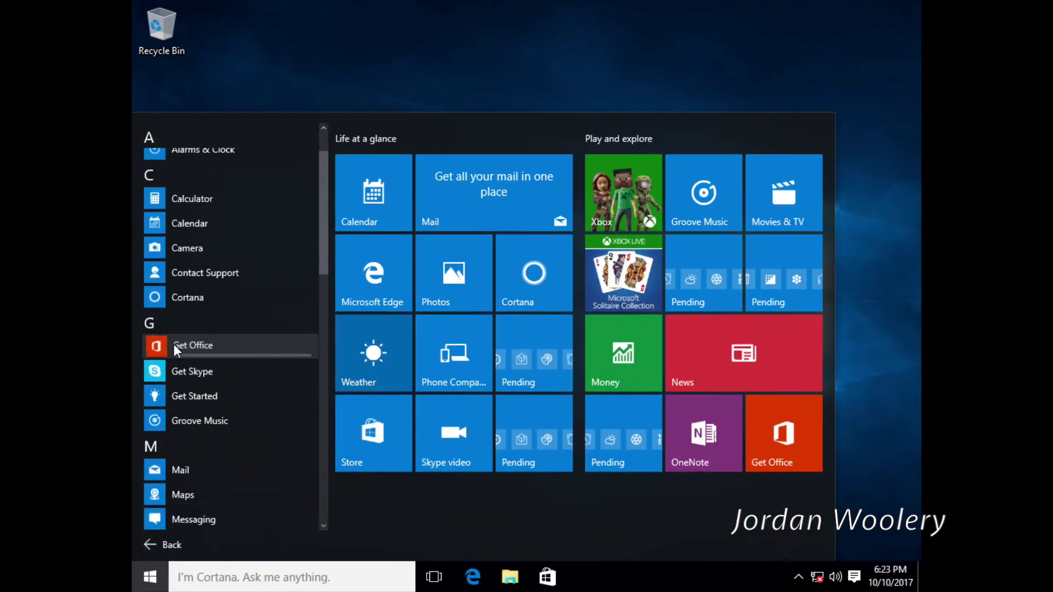
left_click(250, 350)
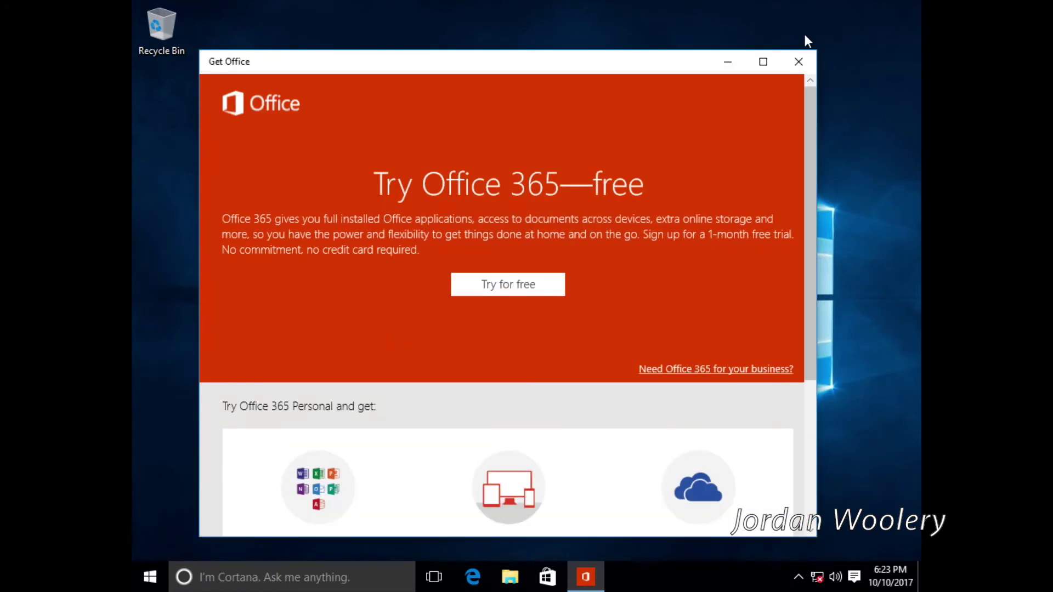
left_click(801, 57)
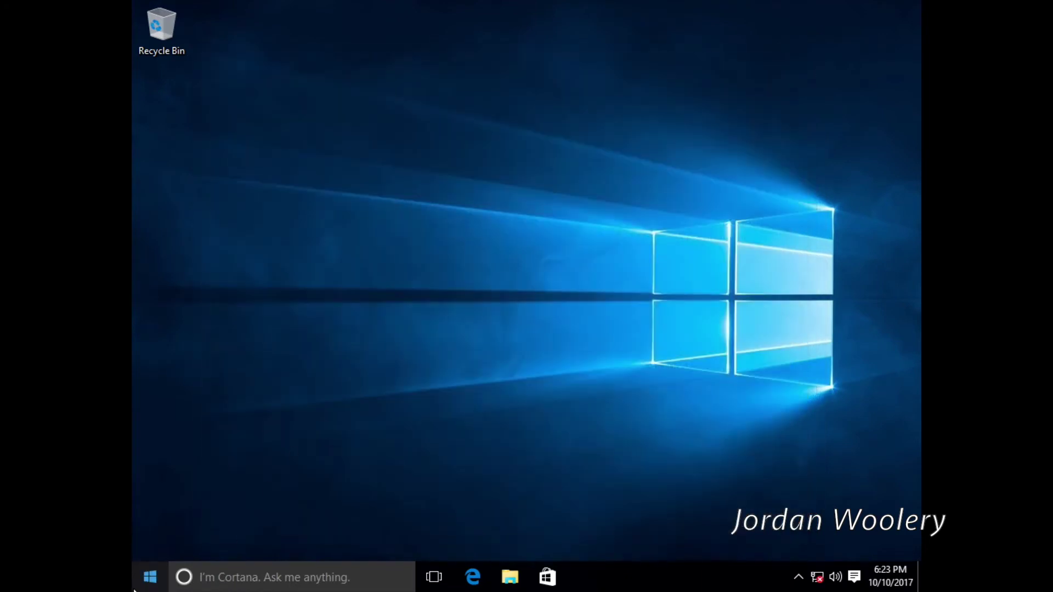
Open Groove Music from the list of installed apps, view its welcome page, and close it.
left_click(149, 577)
left_click(171, 544)
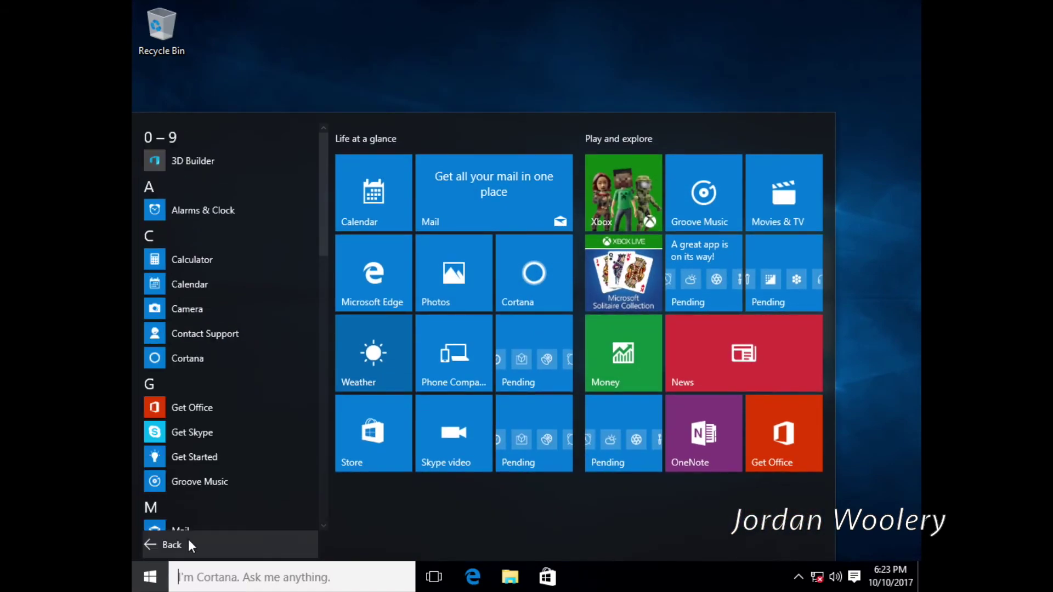
scroll(251, 341, "down", 1)
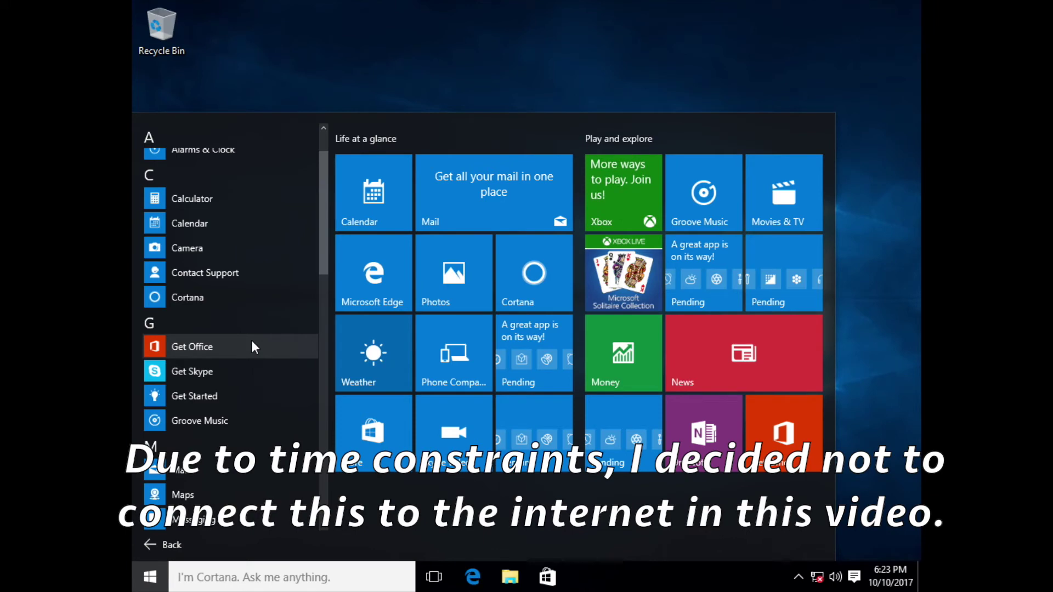
left_click(218, 420)
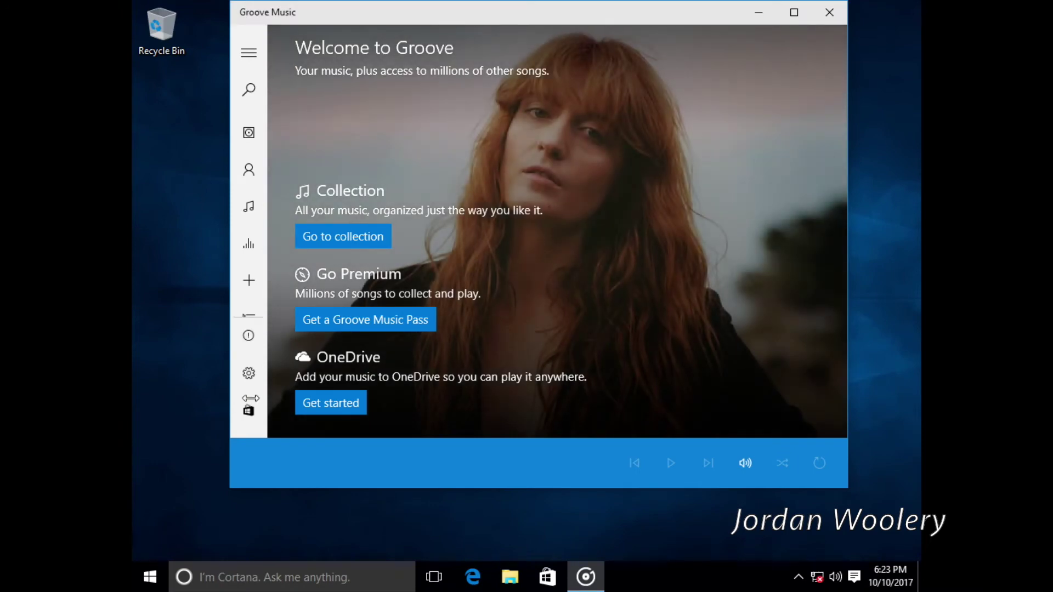
left_click(827, 12)
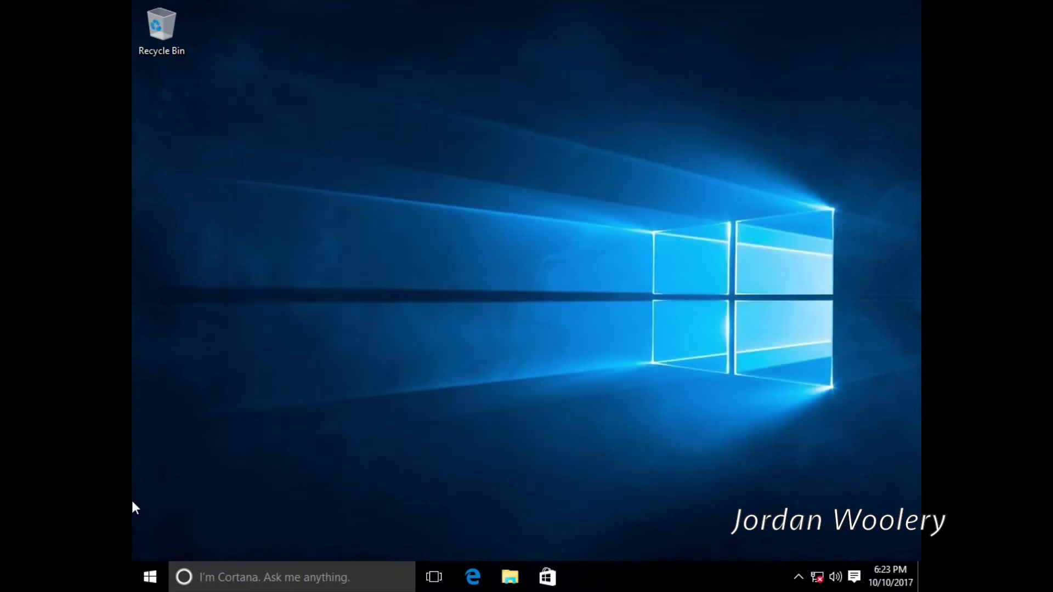
Look through the full list of installed apps and open Skype video.
left_click(159, 571)
left_click(166, 556)
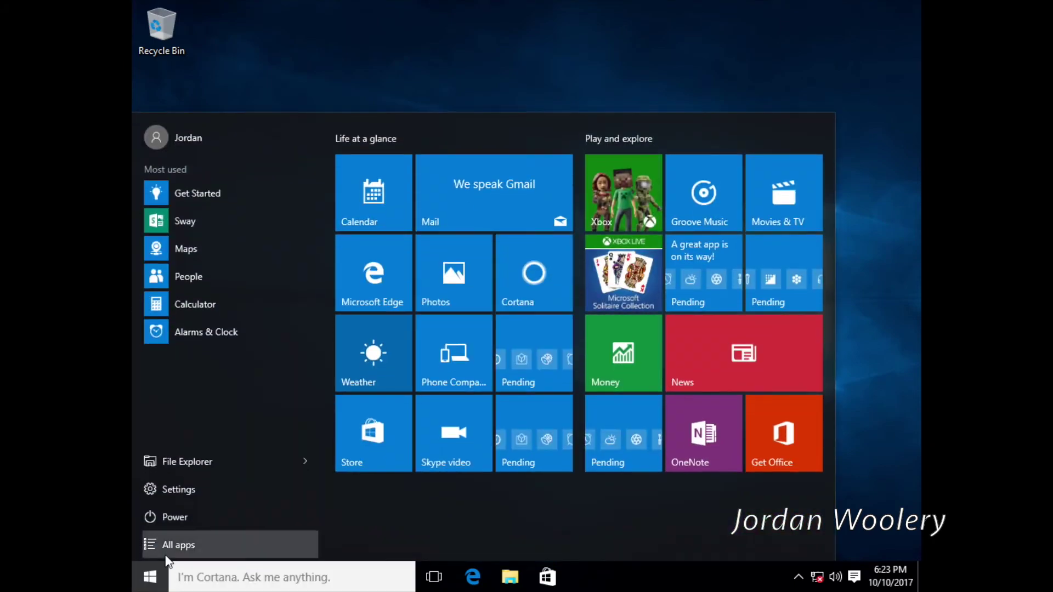
scroll(206, 444, "down", 3)
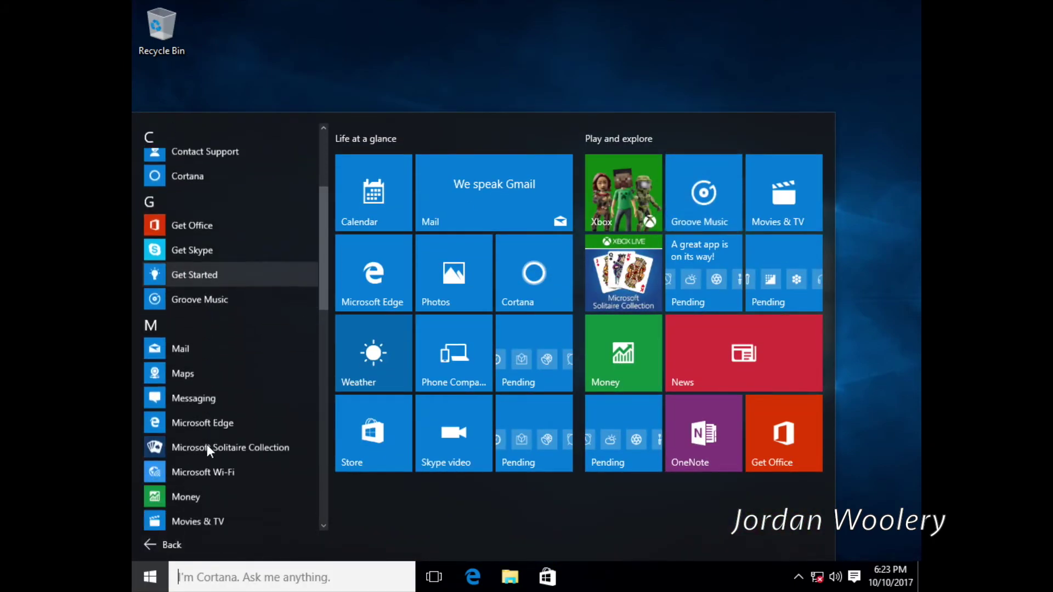
scroll(212, 439, "down", 1)
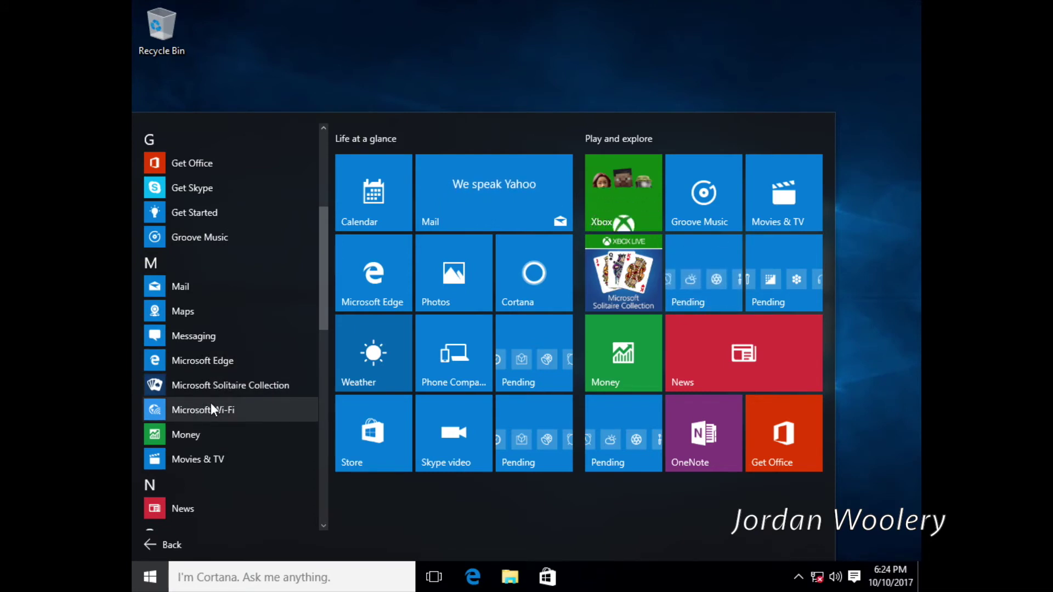
scroll(214, 411, "down", 5)
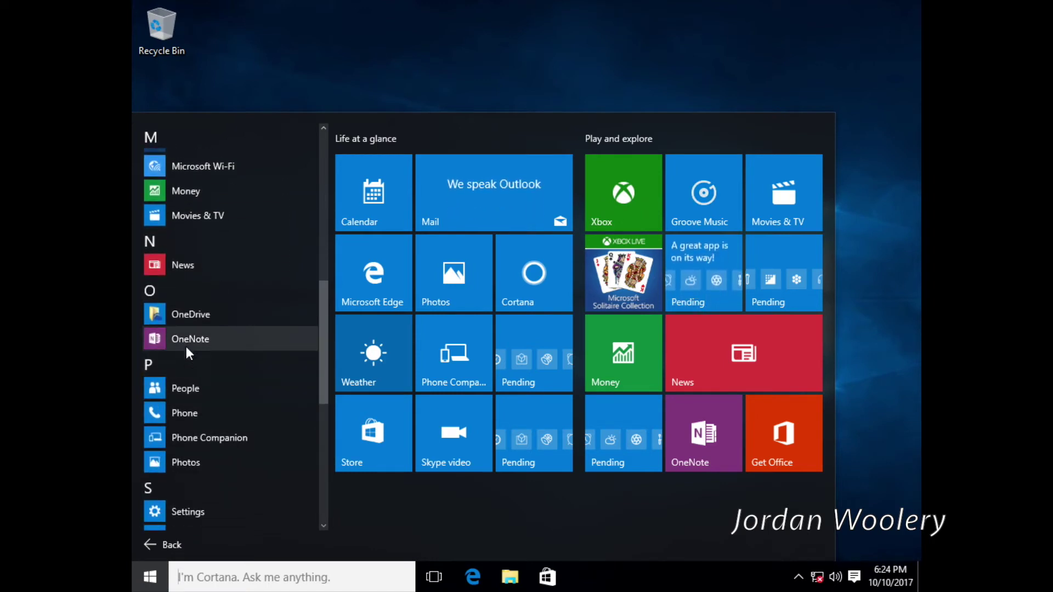
scroll(187, 347, "down", 4)
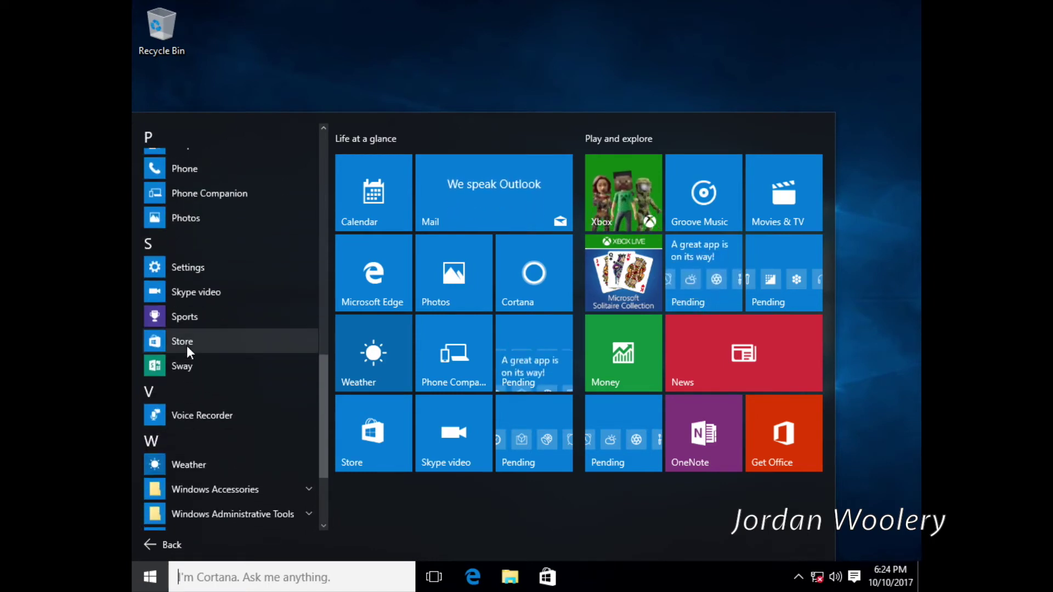
left_click(225, 286)
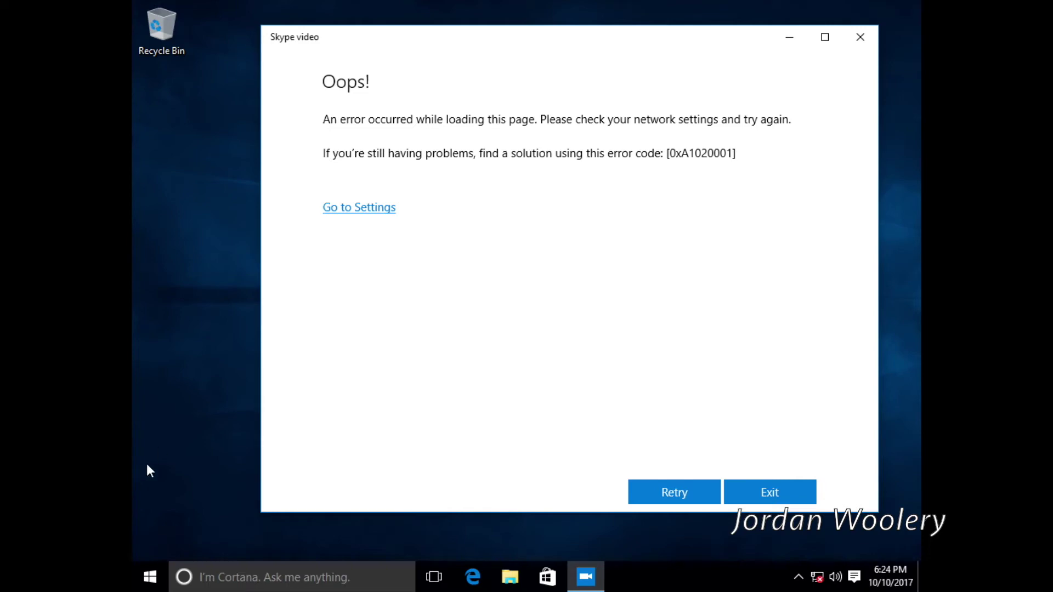
Open the Messaging app, continue past its Messaging + Skype introduction, and bring its conversations window to the front.
left_click(148, 581)
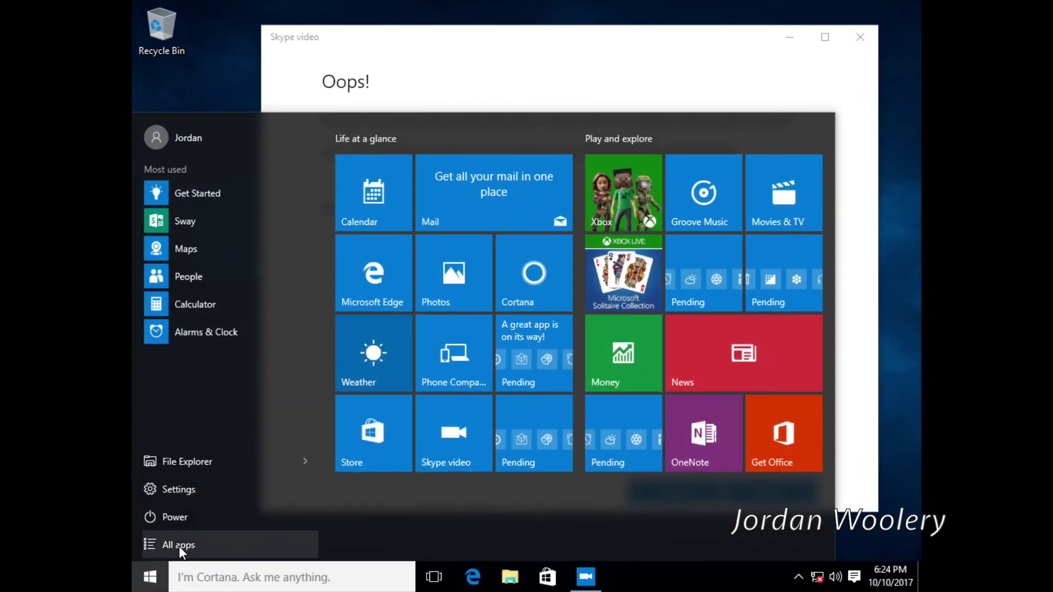
left_click(252, 543)
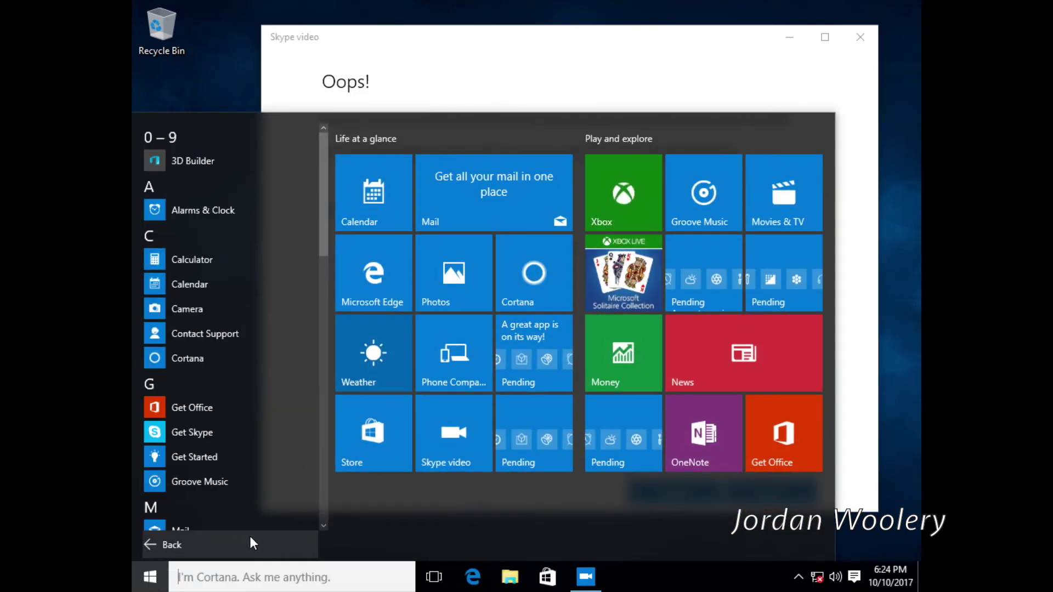
scroll(202, 409, "down", 2)
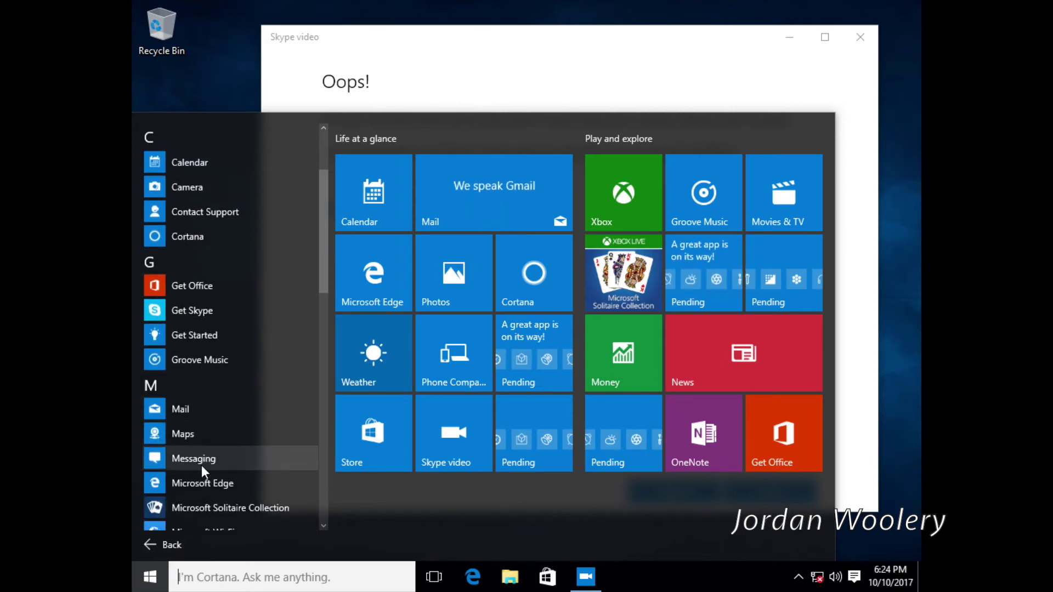
left_click(202, 463)
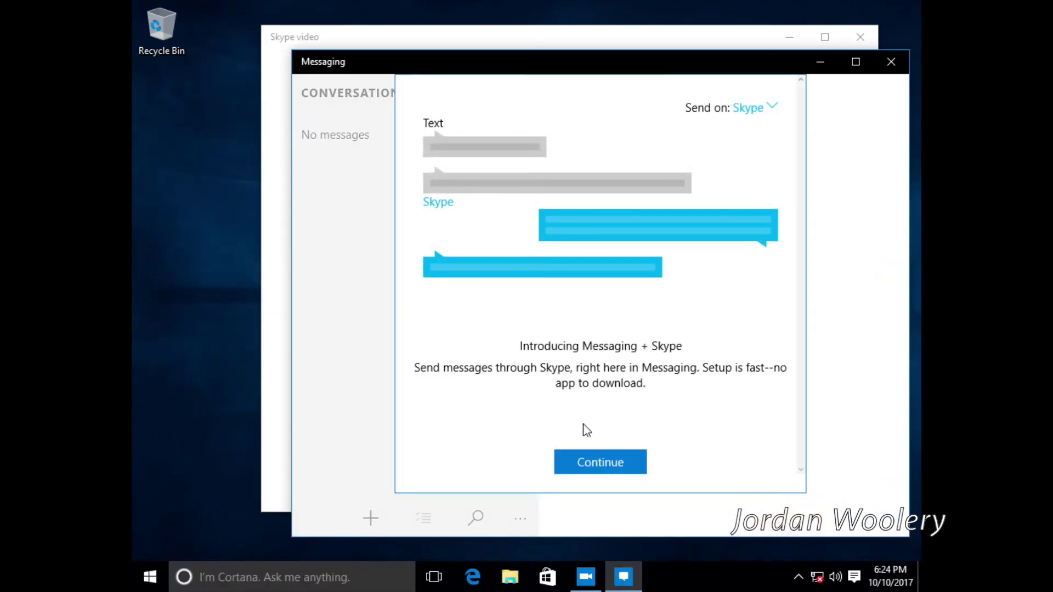
left_click(613, 471)
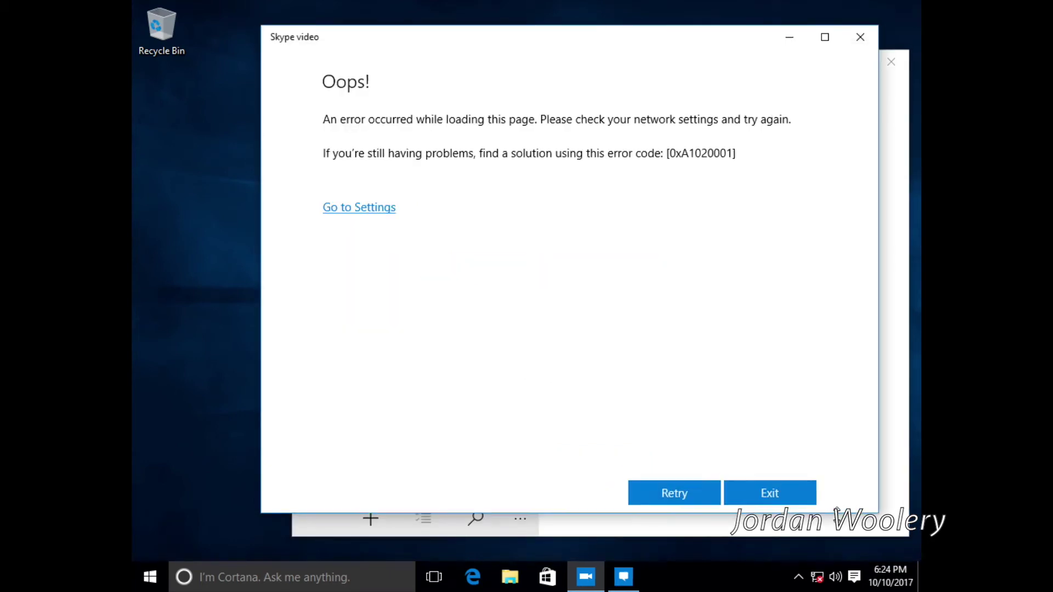
left_click(837, 528)
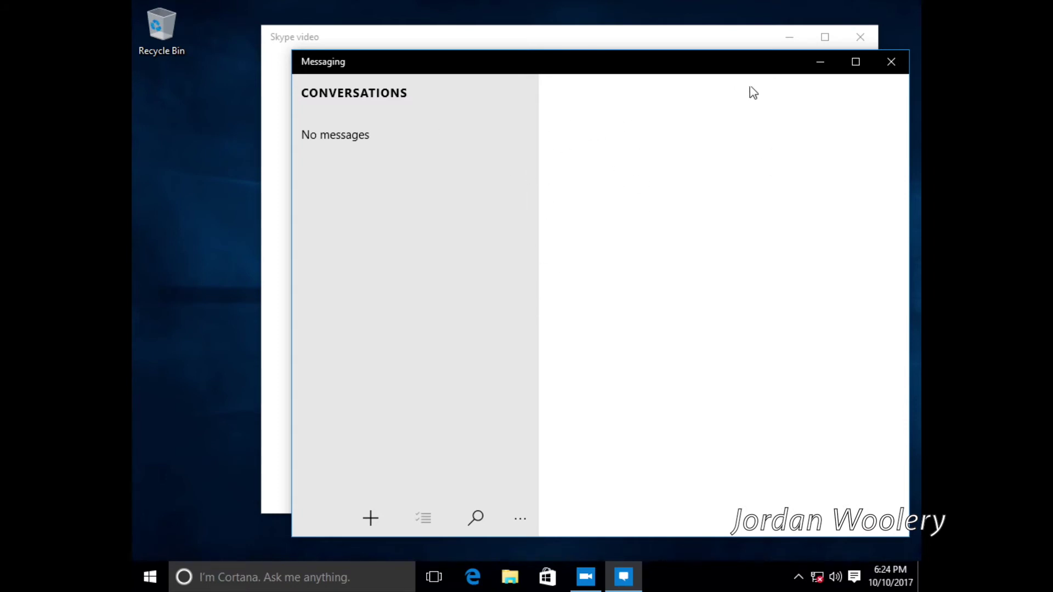
Close the Messaging and Skype video windows.
left_click(899, 60)
left_click(860, 36)
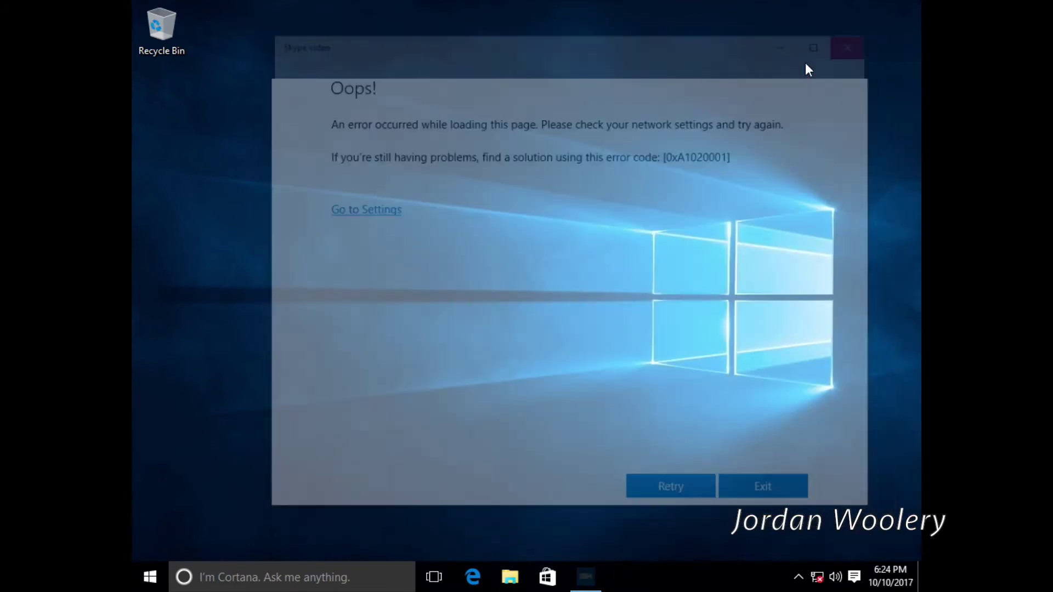
Open Calendar from the list of installed apps, pass its welcome and Accounts pages without adding an account, view the month, and close it.
left_click(151, 576)
left_click(168, 555)
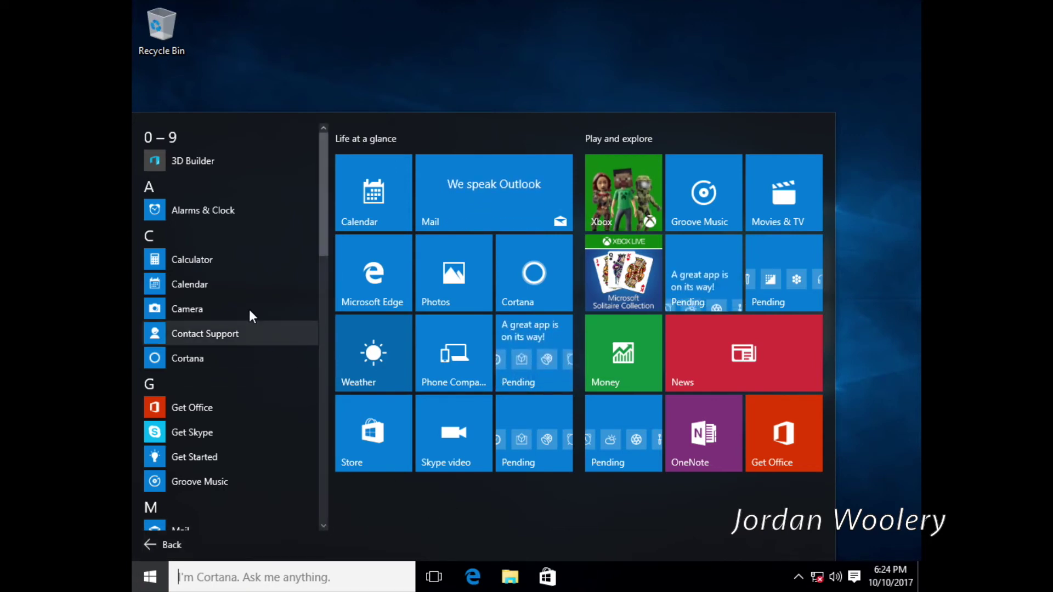
scroll(249, 310, "down", 1)
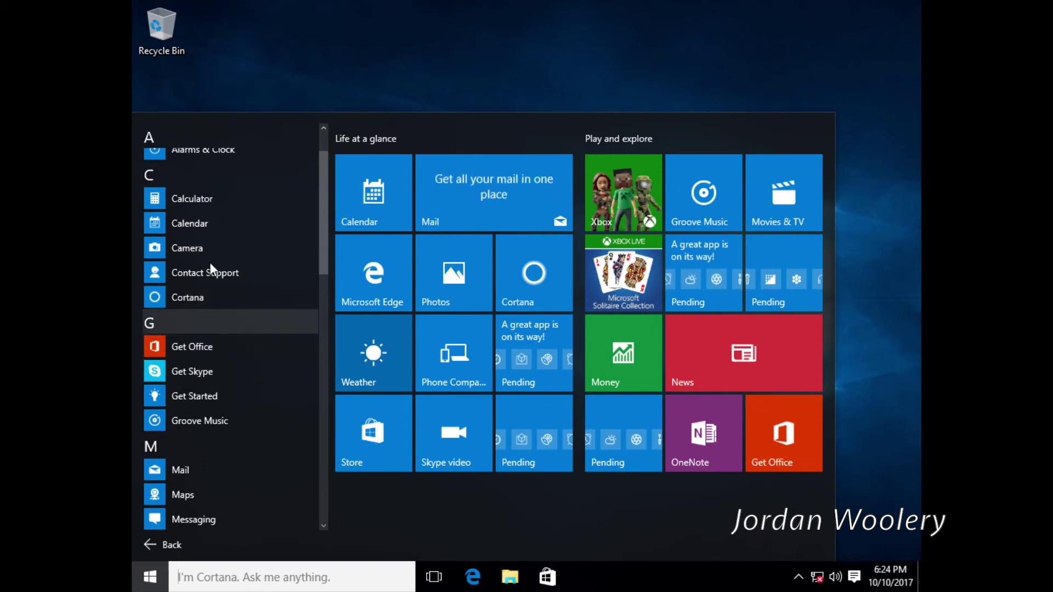
left_click(205, 226)
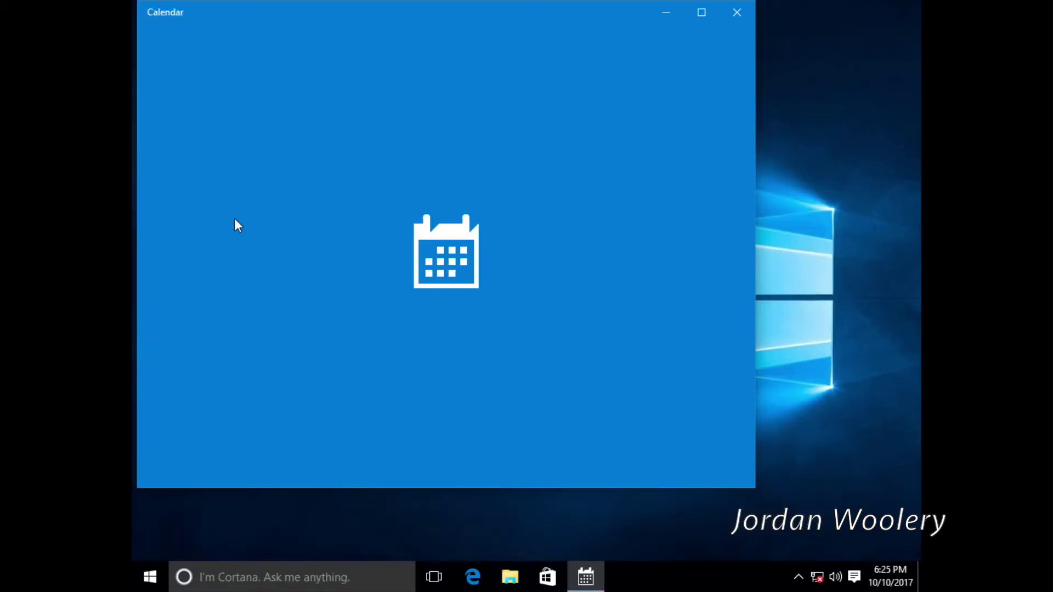
left_click(465, 374)
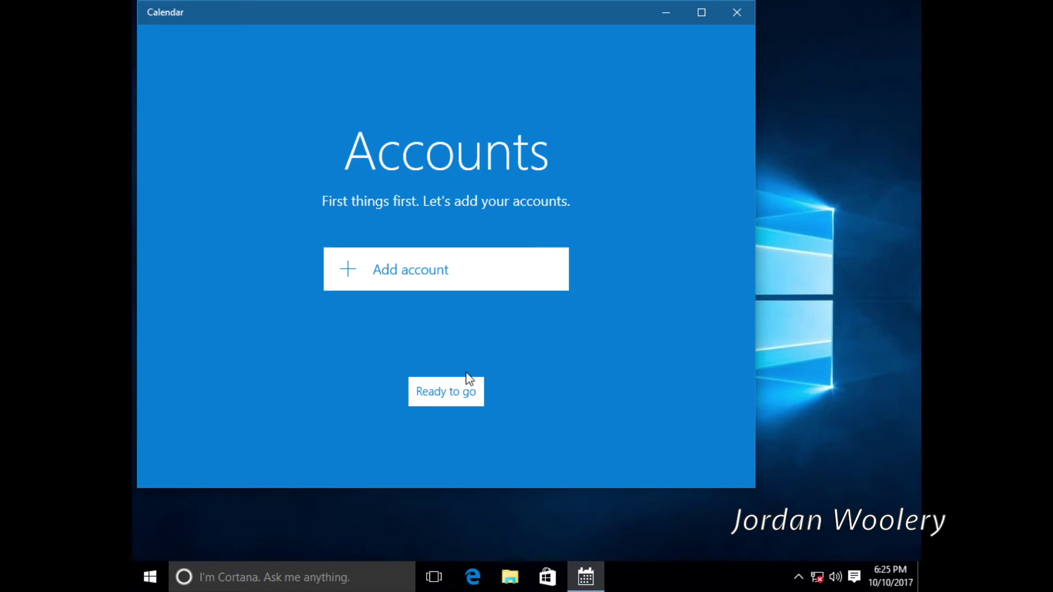
left_click(422, 399)
left_click_drag(329, 9, 442, 42)
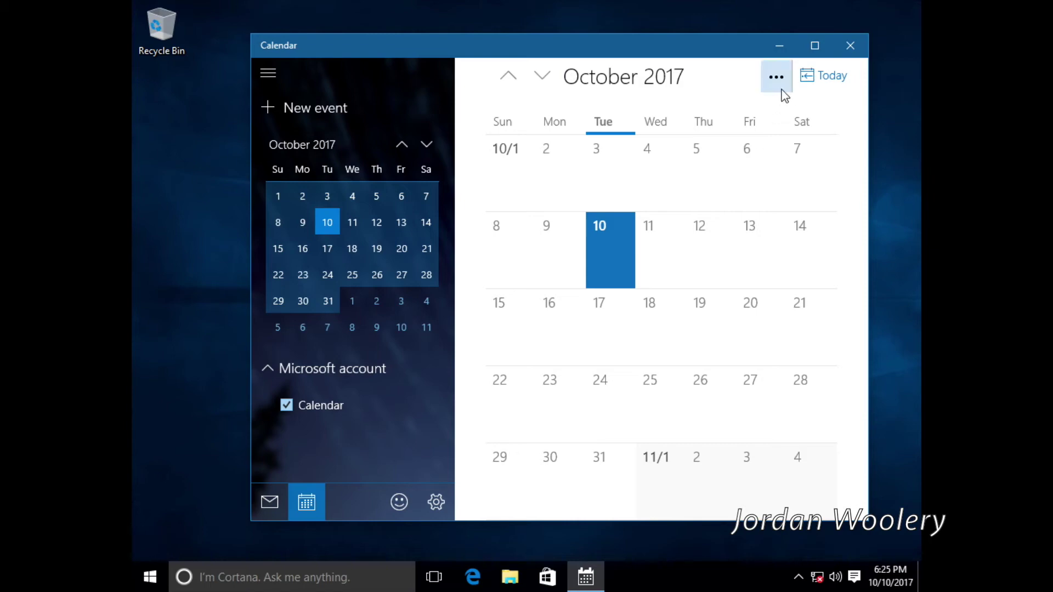
left_click(850, 46)
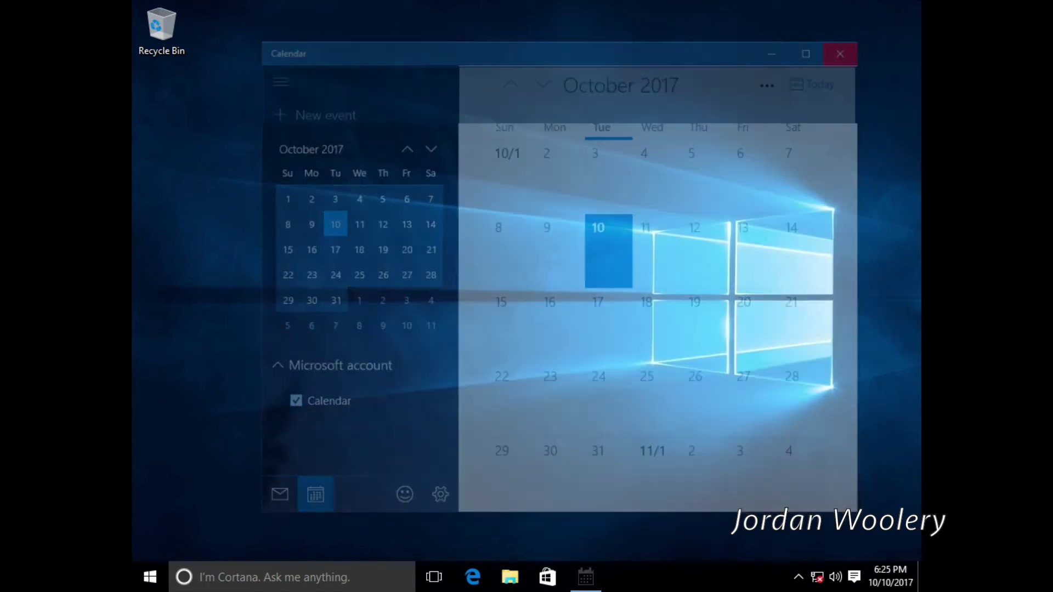
Set the screen resolution to 1920 × 1080 in the advanced display settings and keep the changes.
left_click(149, 575)
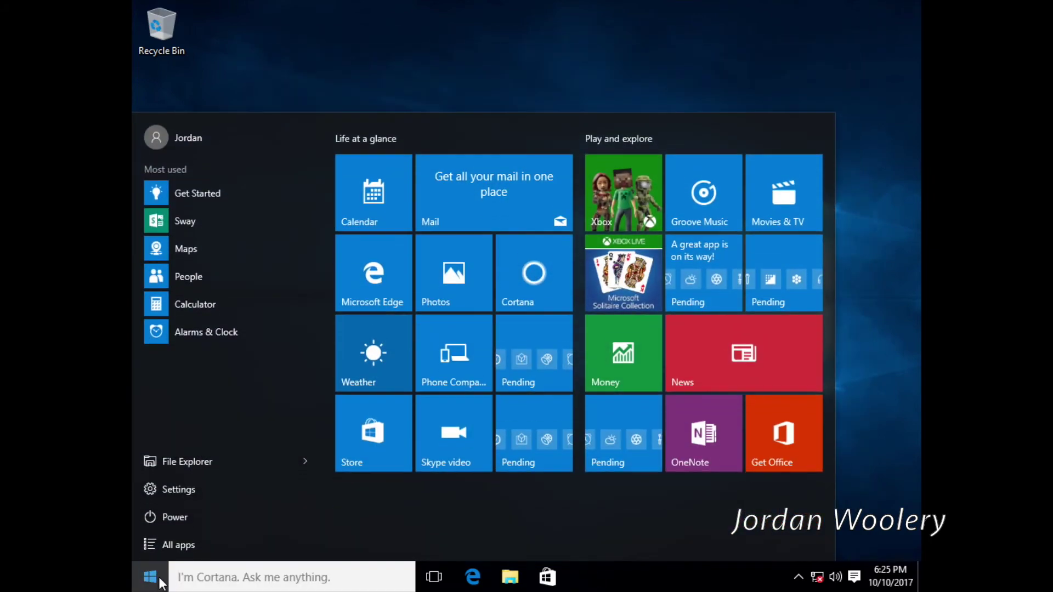
left_click(189, 496)
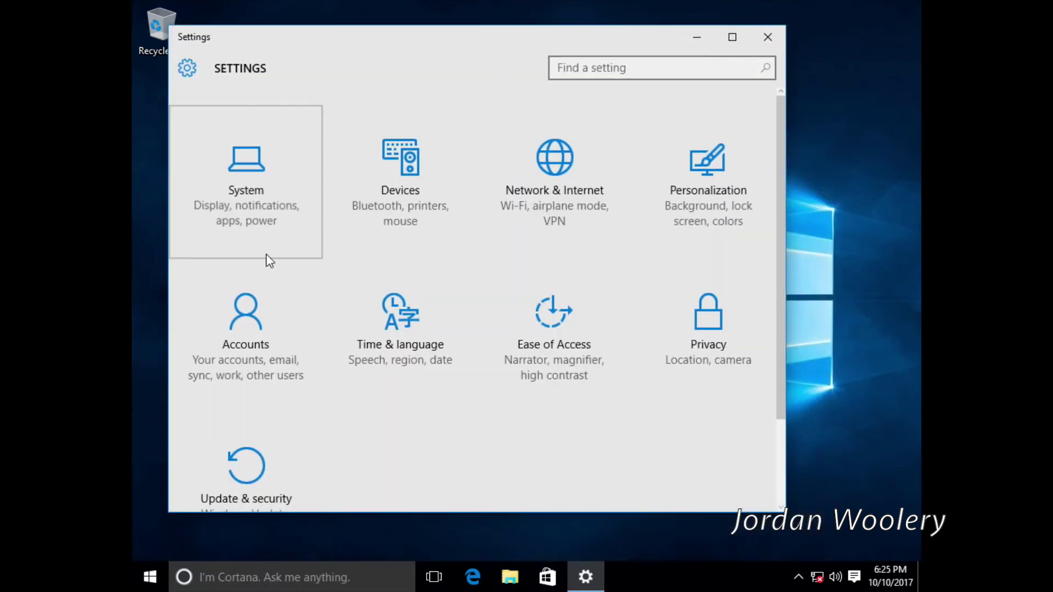
left_click(242, 225)
scroll(467, 427, "down", 3)
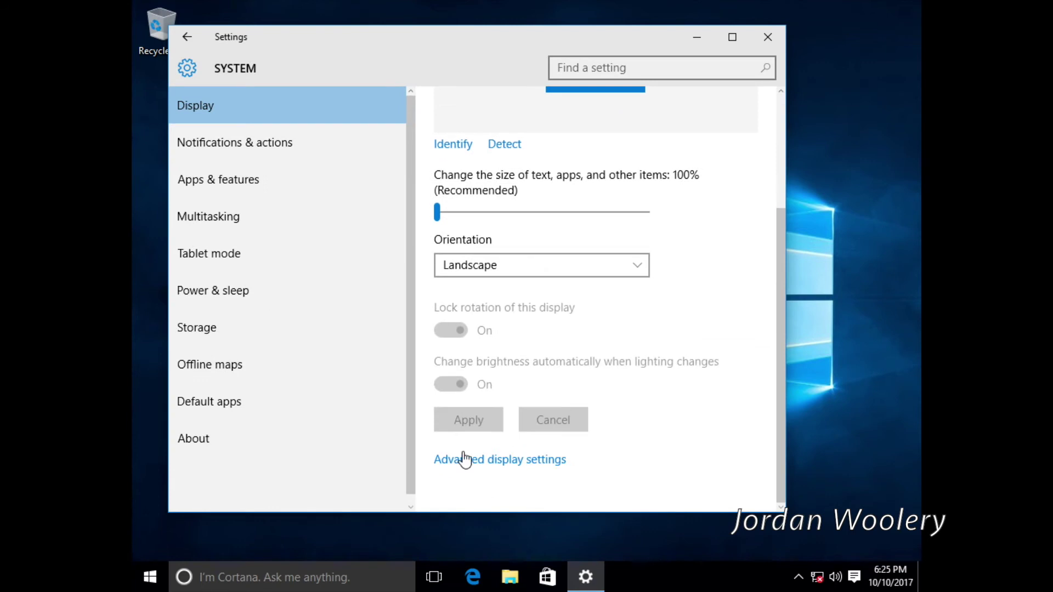
left_click(450, 459)
left_click(301, 399)
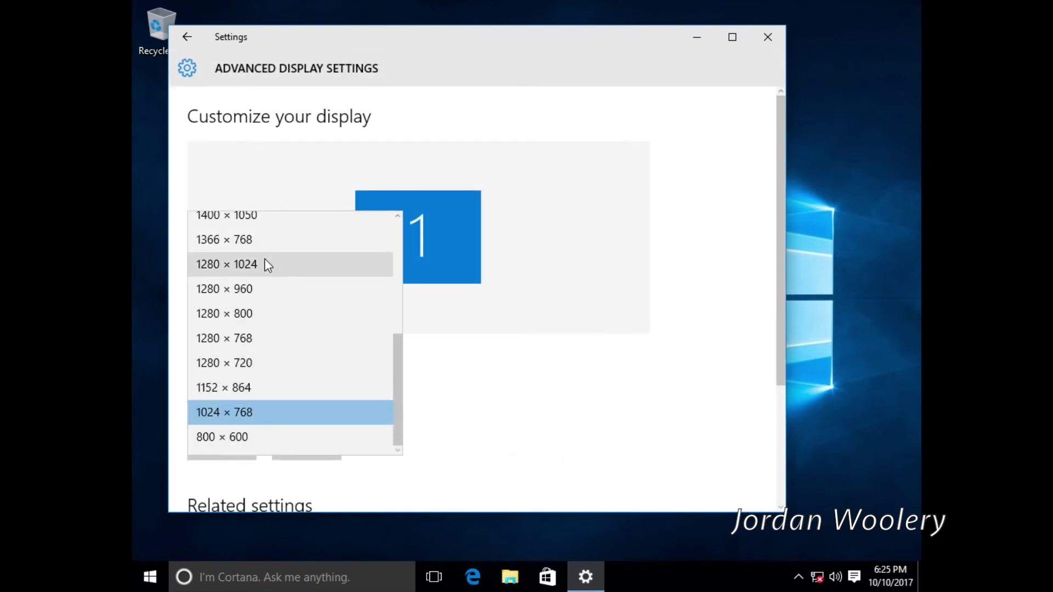
scroll(266, 266, "up", 1)
scroll(267, 266, "up", 2)
left_click(258, 304)
left_click(235, 452)
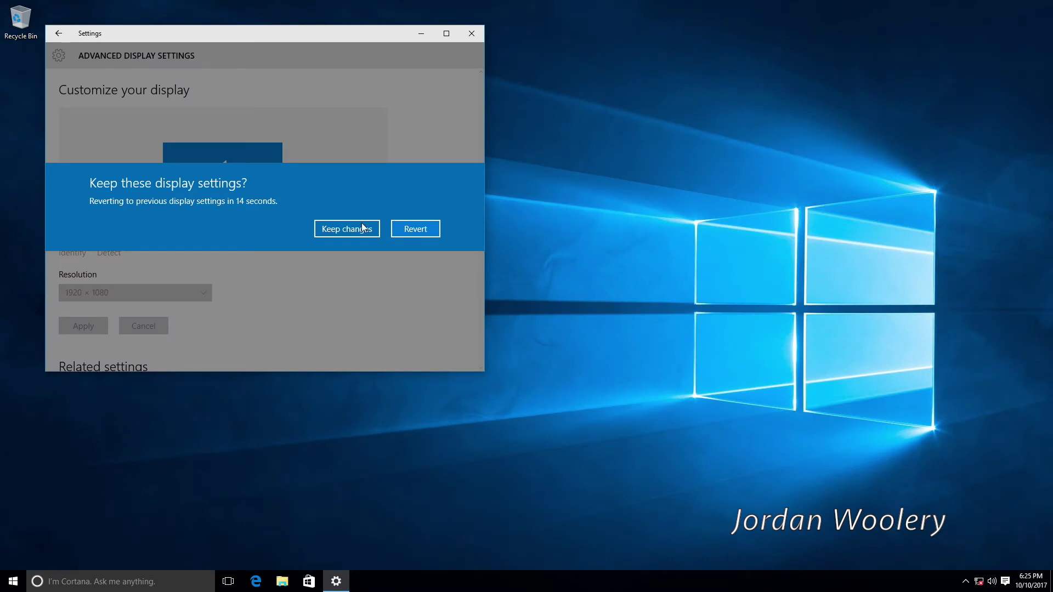
left_click(350, 233)
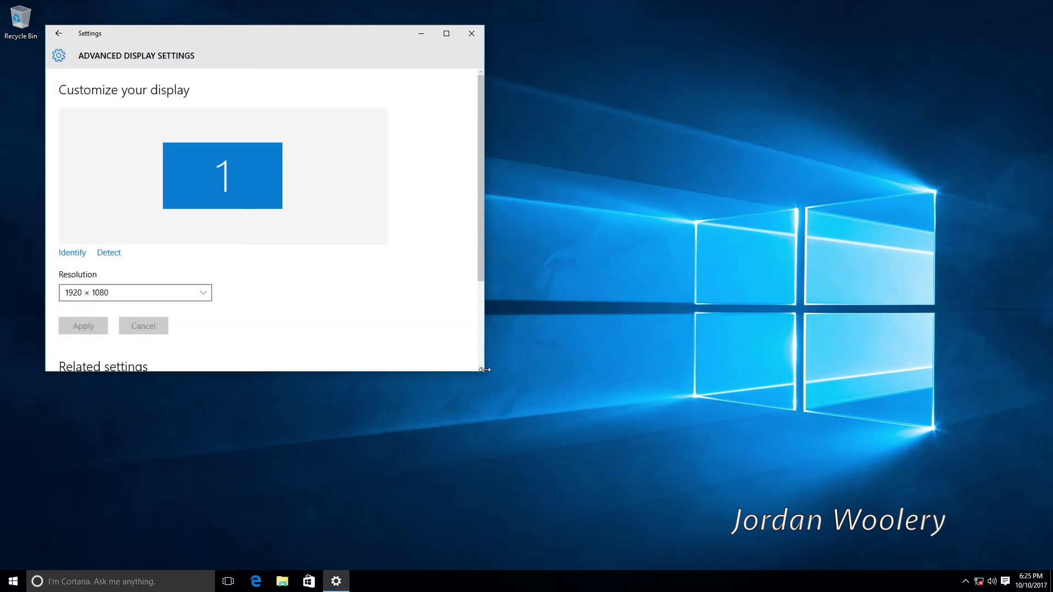
Enlarge the Settings window, return to the main Settings page, and move the window towards the middle of the desktop.
left_click_drag(485, 372, 758, 541)
left_click(58, 34)
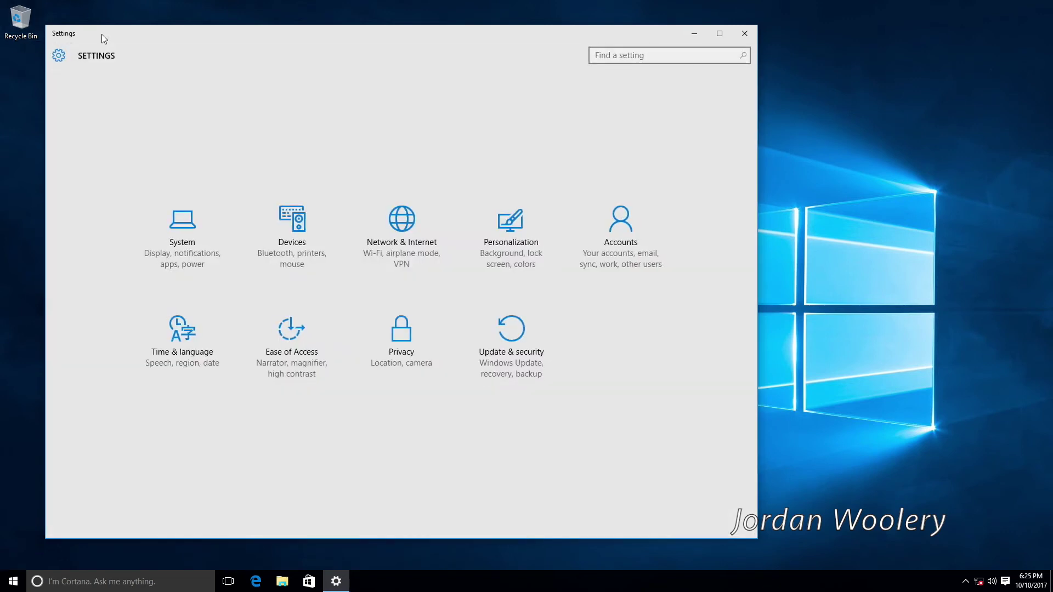
left_click_drag(101, 34, 218, 40)
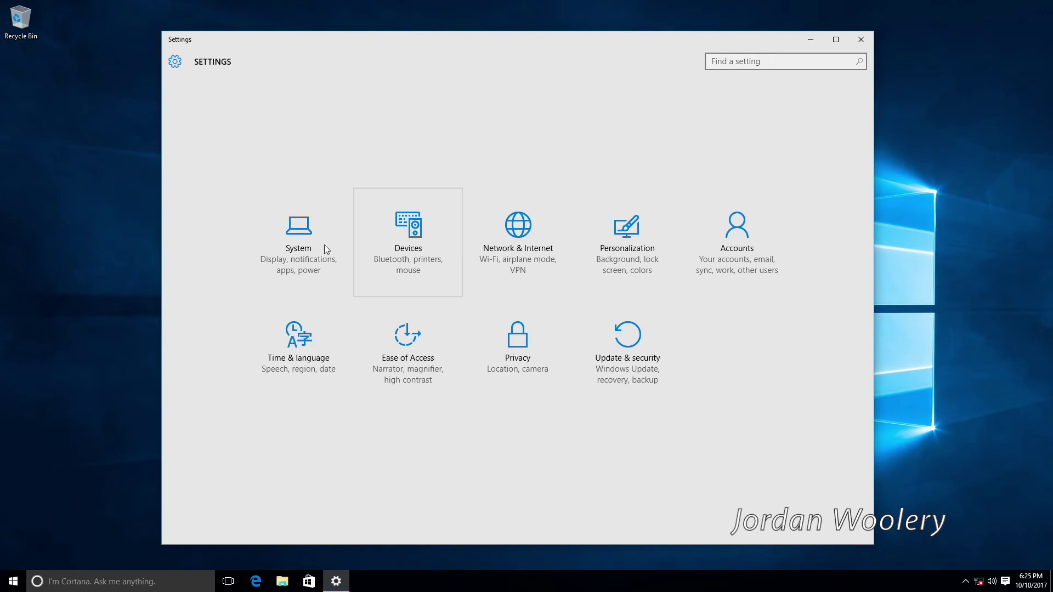
View the System settings categories and go back to the main Settings page.
left_click(277, 238)
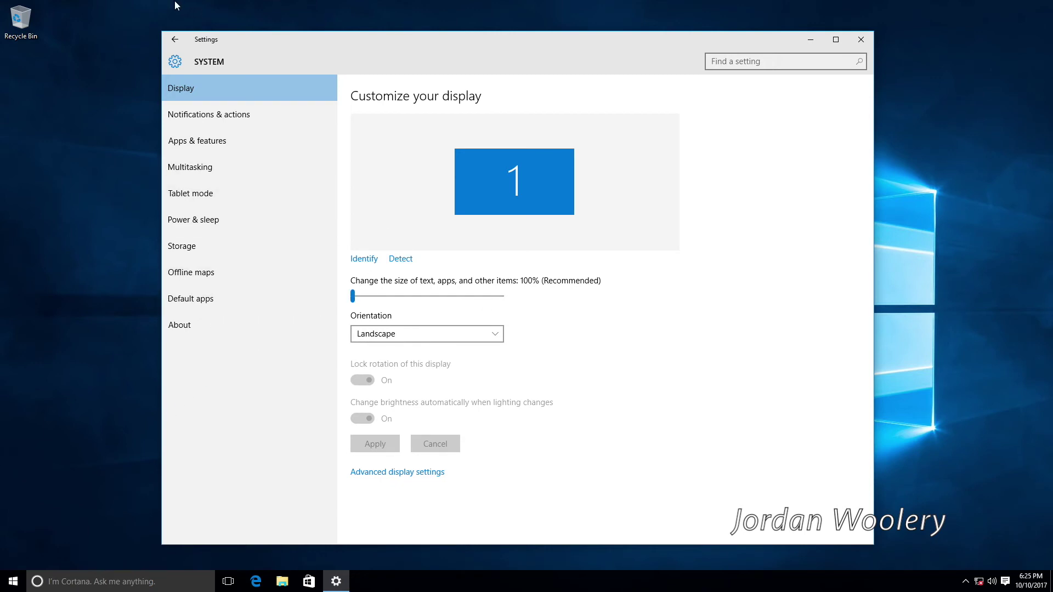
left_click(175, 41)
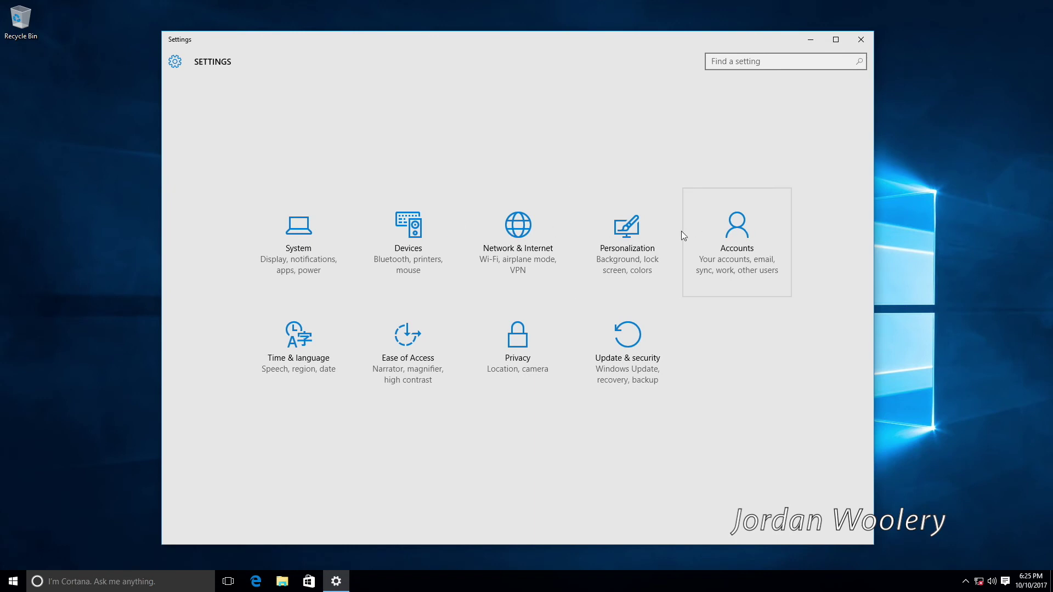
left_click(297, 241)
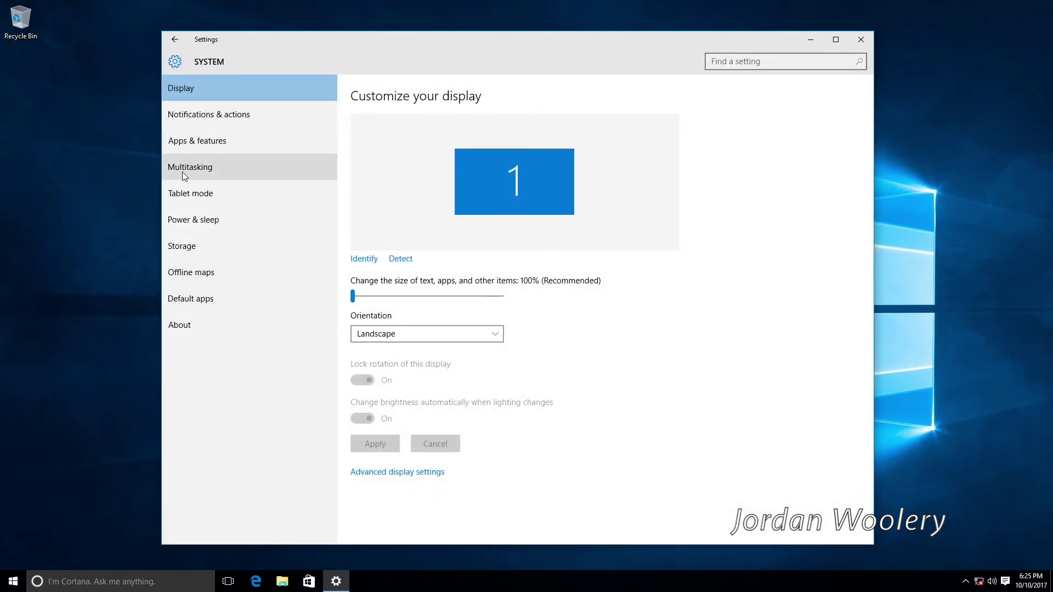
left_click(175, 40)
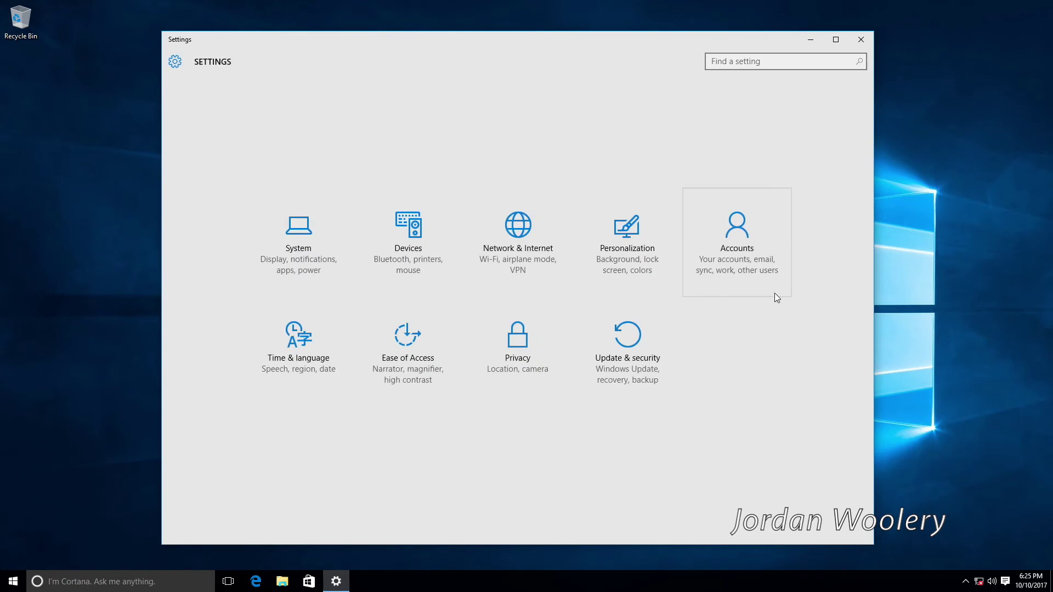
View the Windows Update and Activation pages under Update & security, and close Settings.
left_click(567, 314)
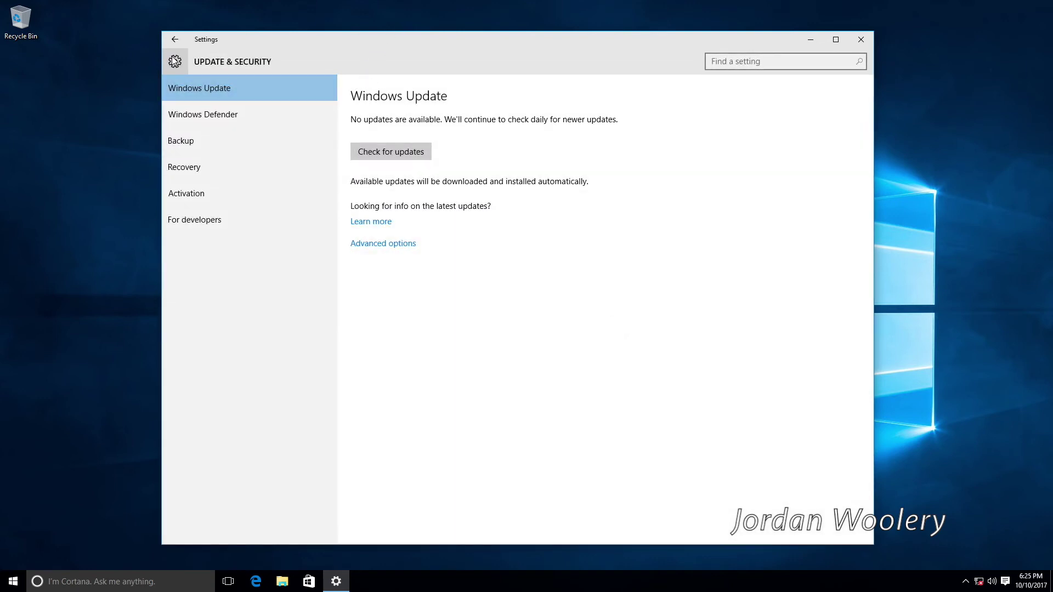
left_click(196, 185)
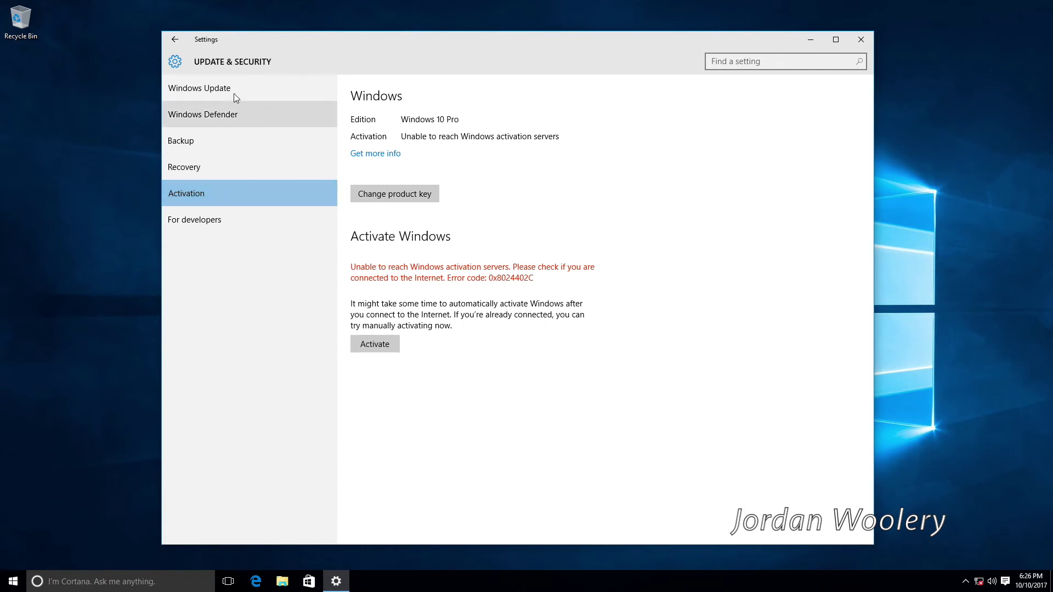
left_click(861, 40)
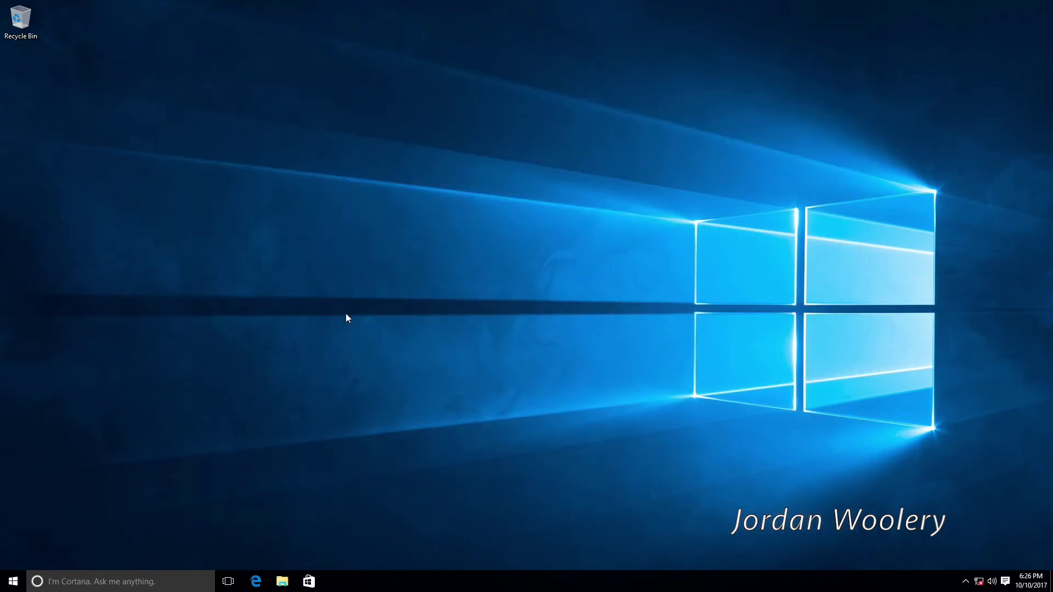
Open Cortana's search pane, view its introduction, and dismiss it.
left_click(145, 579)
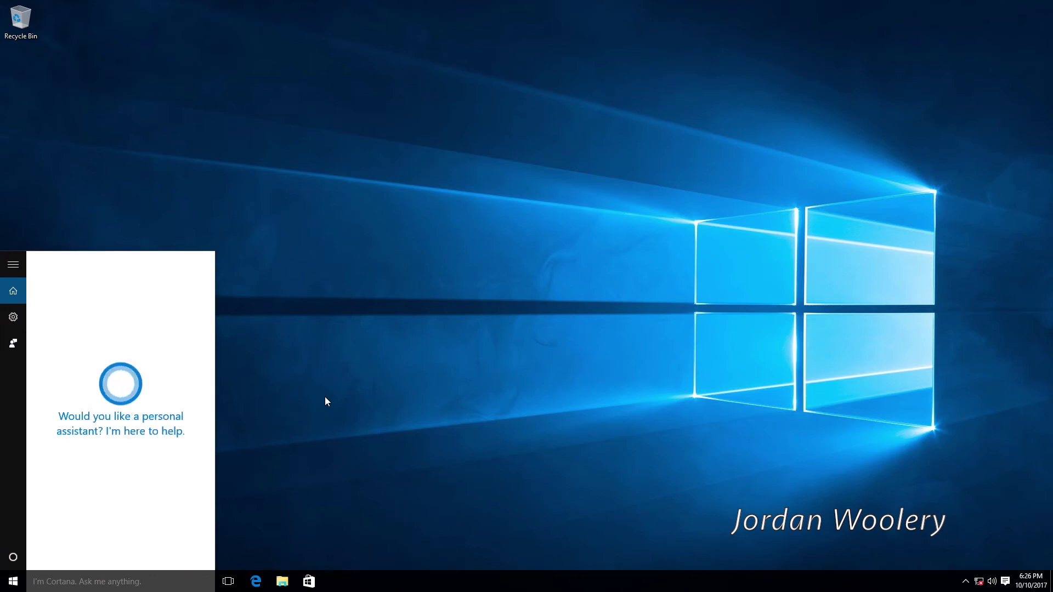
left_click(324, 398)
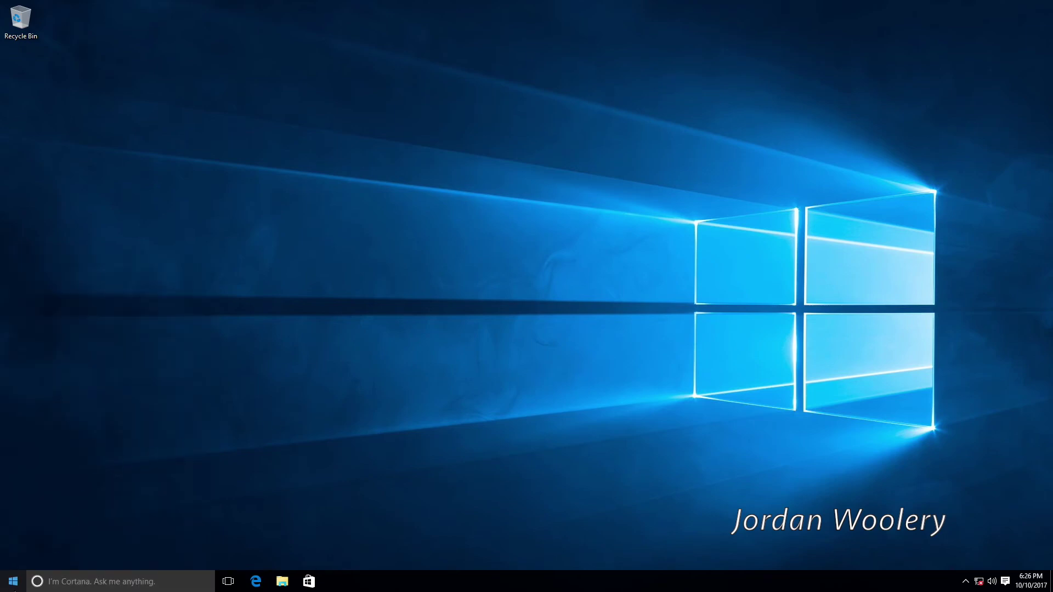
Open OneNote, go through its introduction to the account sign-in page, and close it without signing in.
left_click(13, 581)
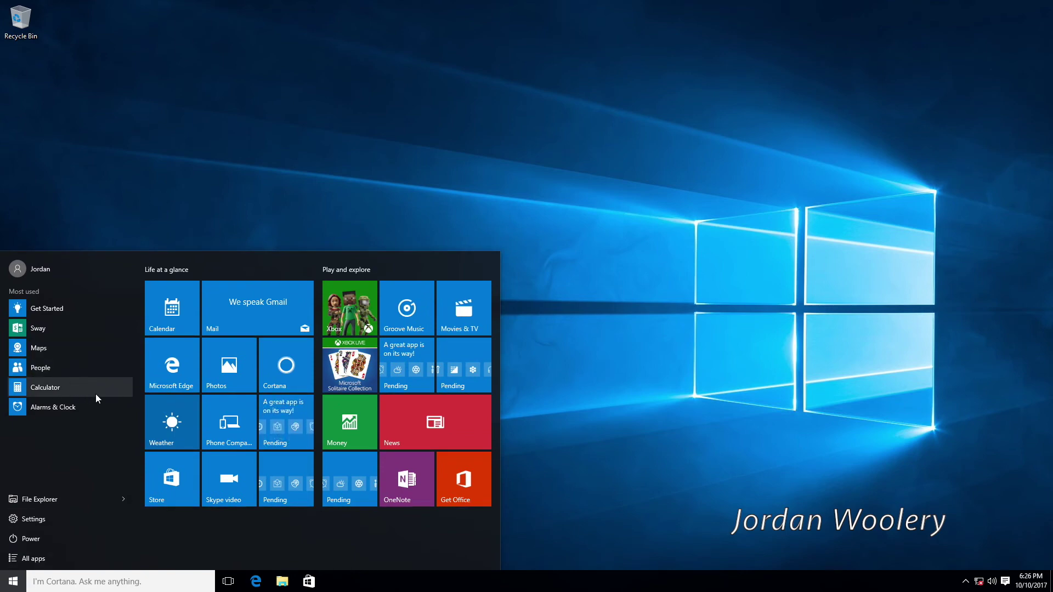
left_click(428, 473)
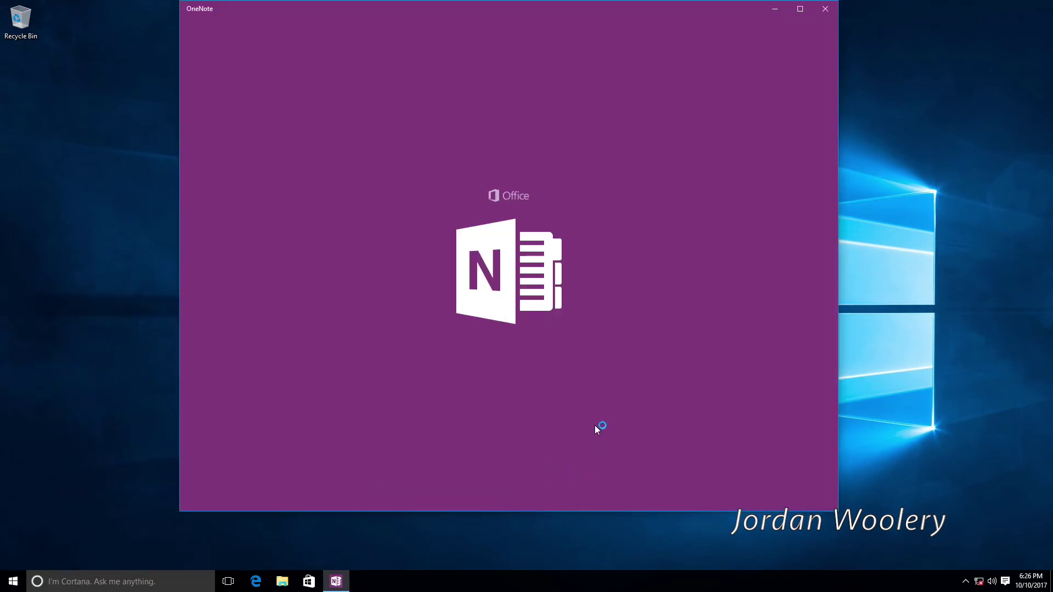
left_click(795, 254)
left_click(794, 252)
left_click(550, 289)
left_click(571, 272)
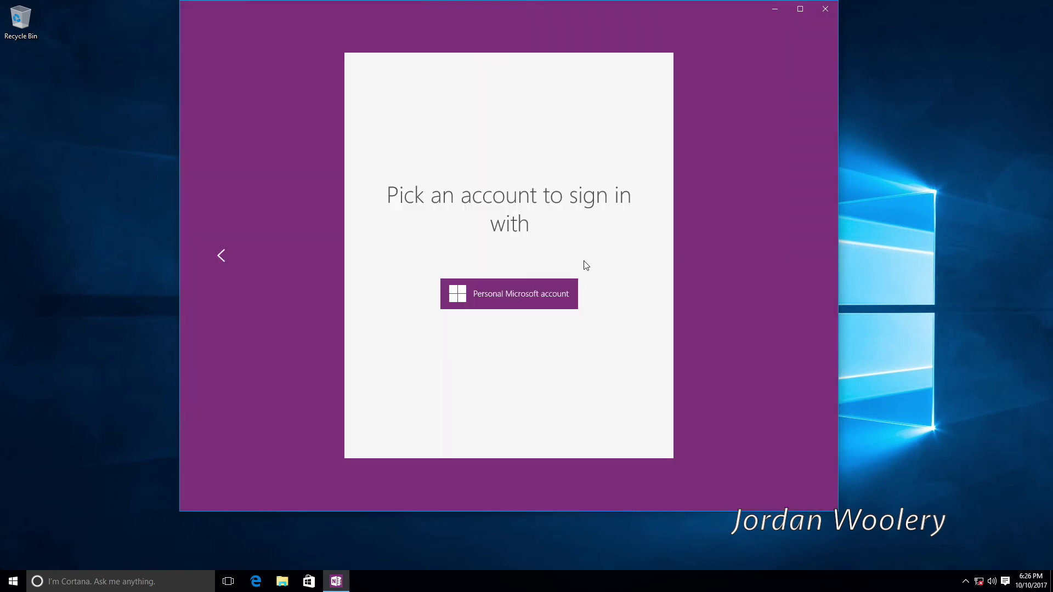
left_click(822, 9)
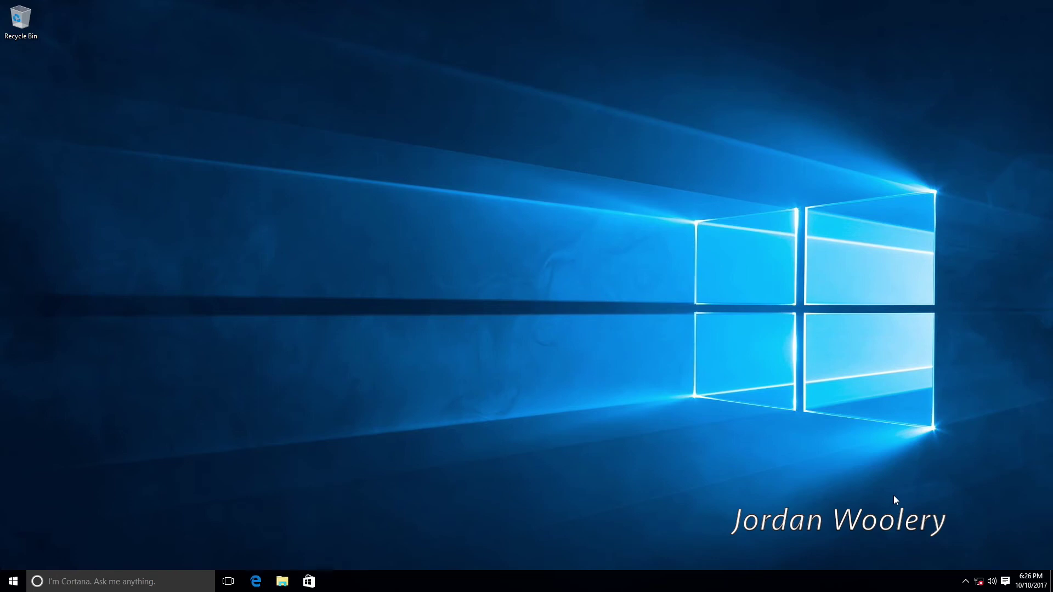
Open the Action Center, clear all notifications, and close it.
left_click(1007, 583)
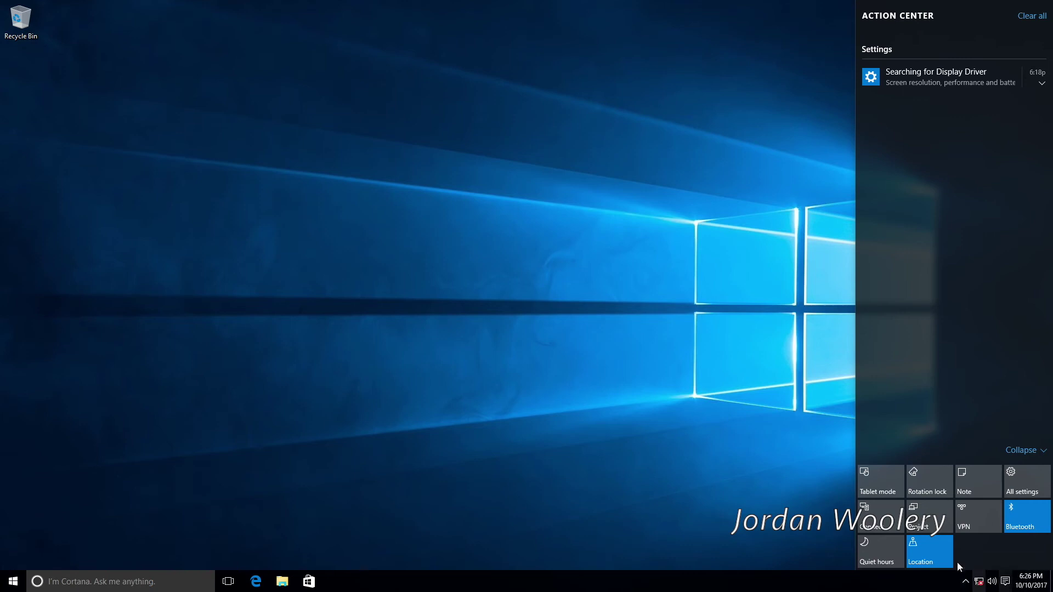
left_click(1028, 16)
left_click(721, 215)
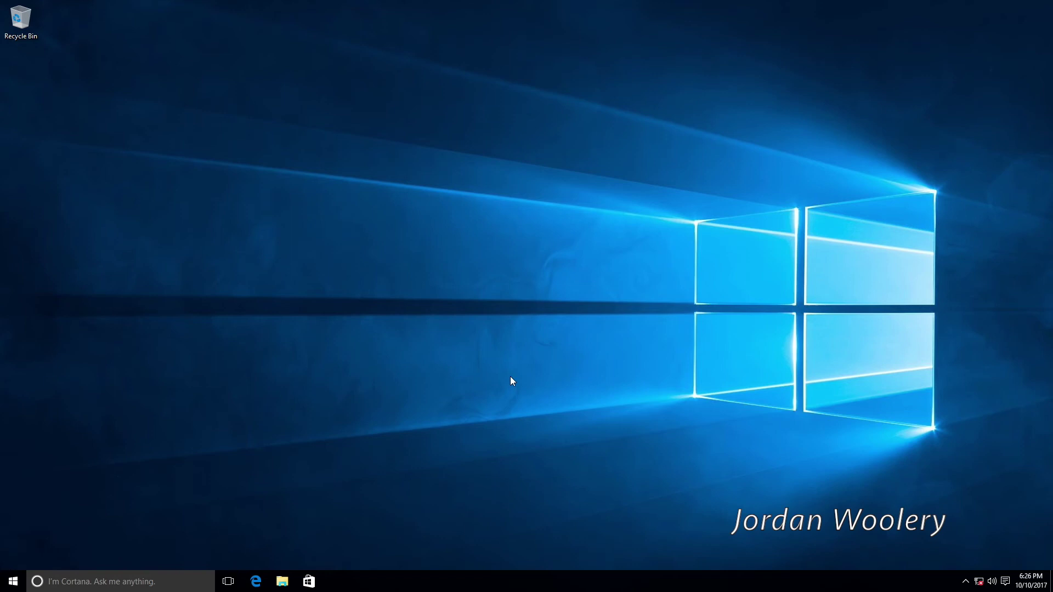
Open Sway from the list of installed apps, view its sign-in prompt, and close it.
left_click(15, 578)
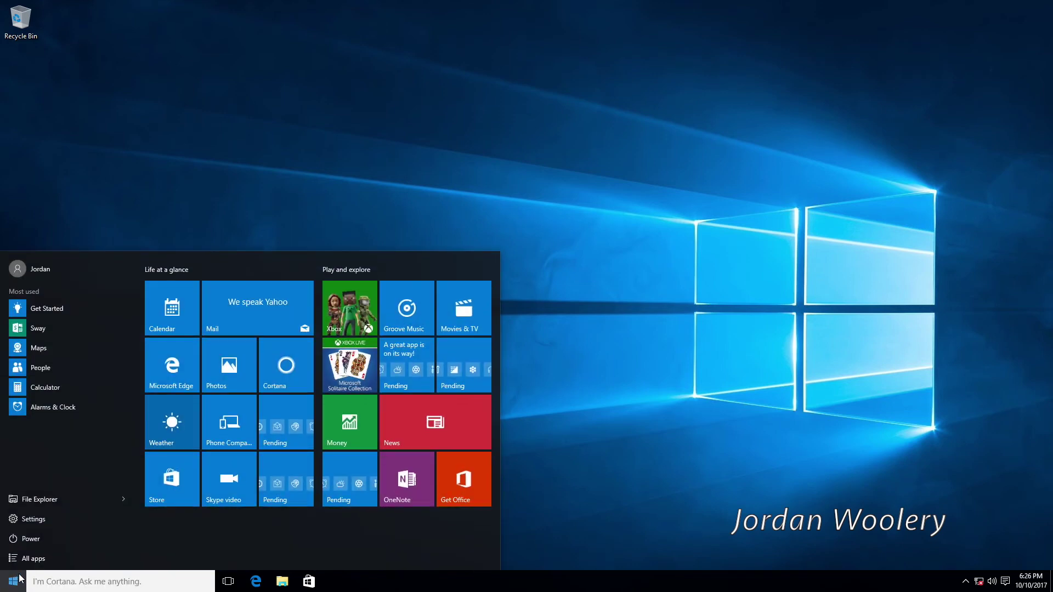
left_click(31, 558)
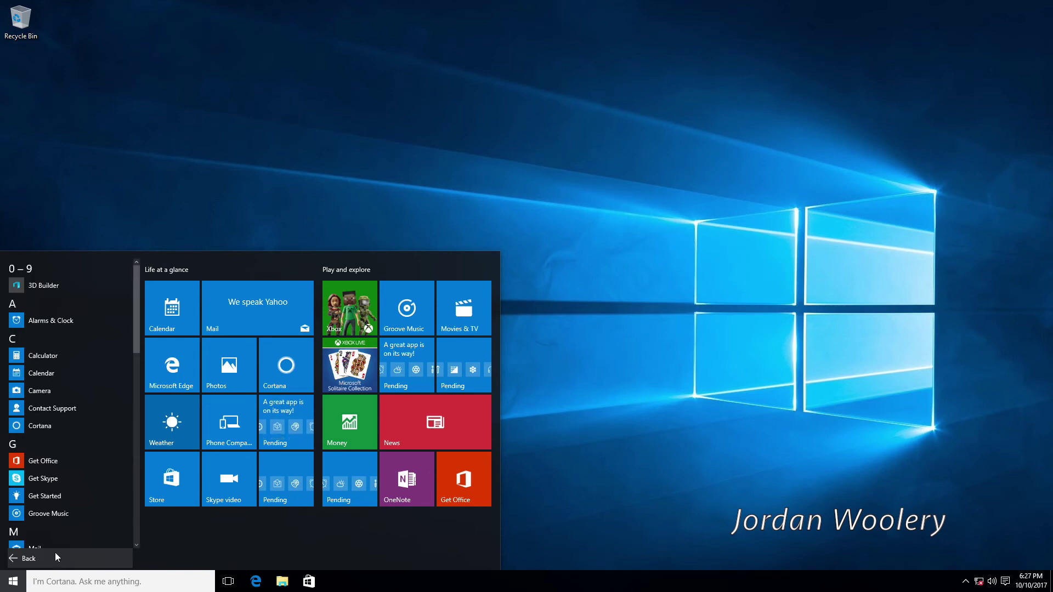
scroll(43, 493, "down", 2)
scroll(39, 458, "down", 10)
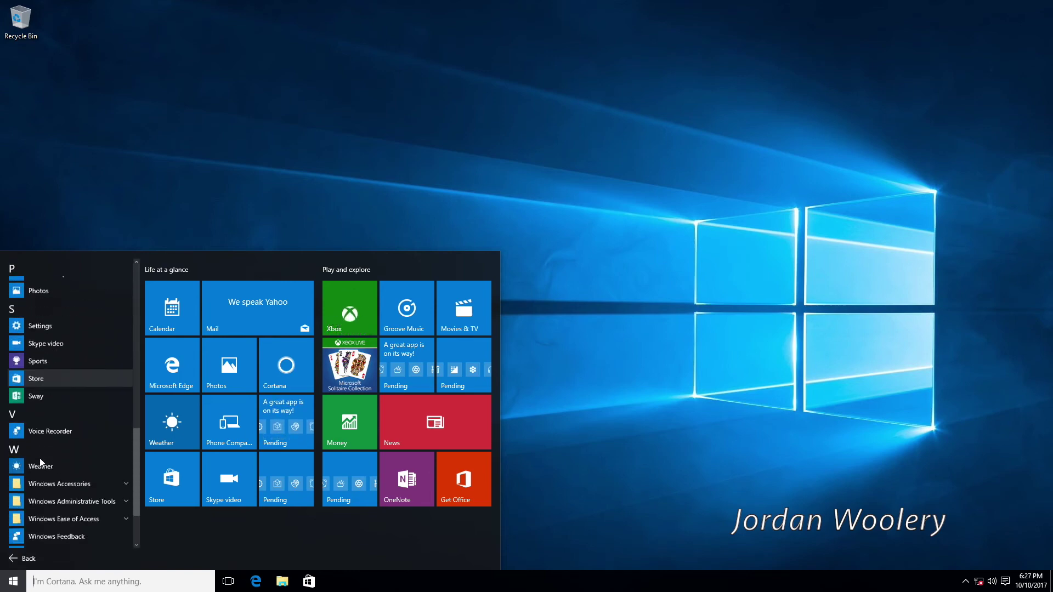
left_click(24, 344)
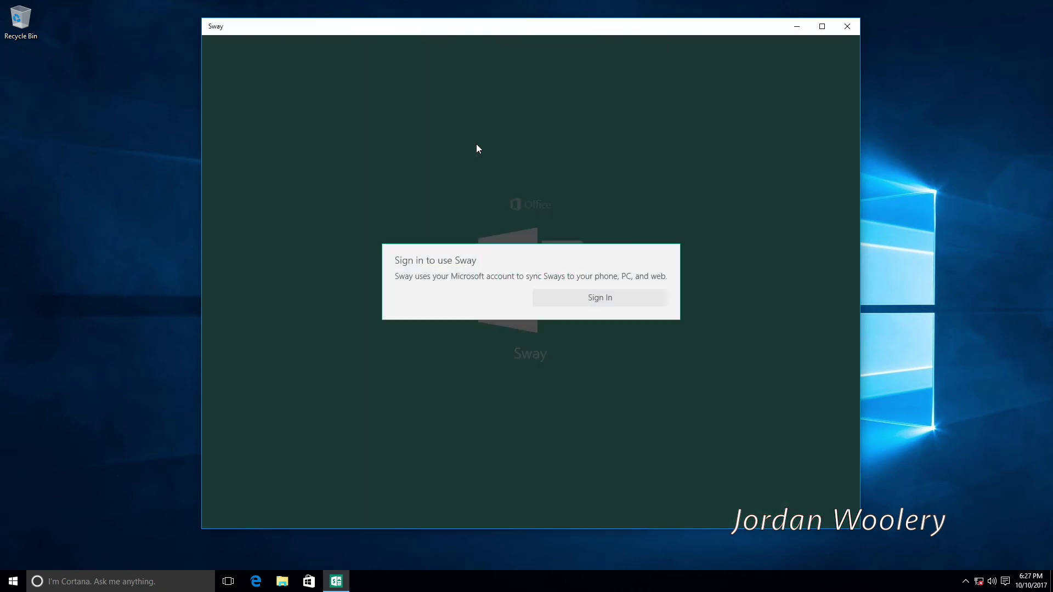
left_click(846, 28)
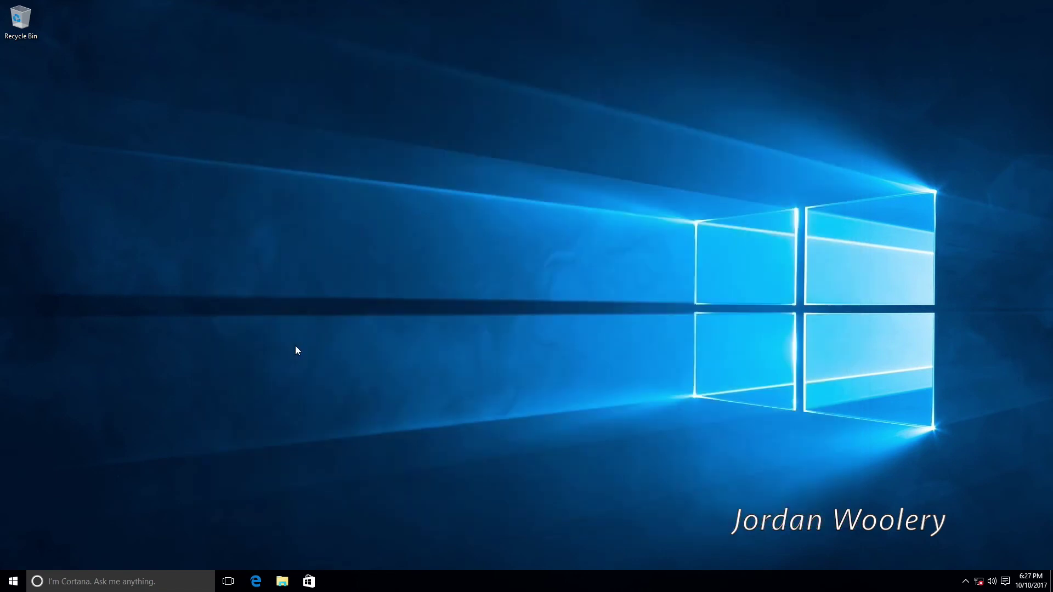
Open the Xbox app from the list of installed apps, view its sign-in screen, and close it.
left_click(15, 584)
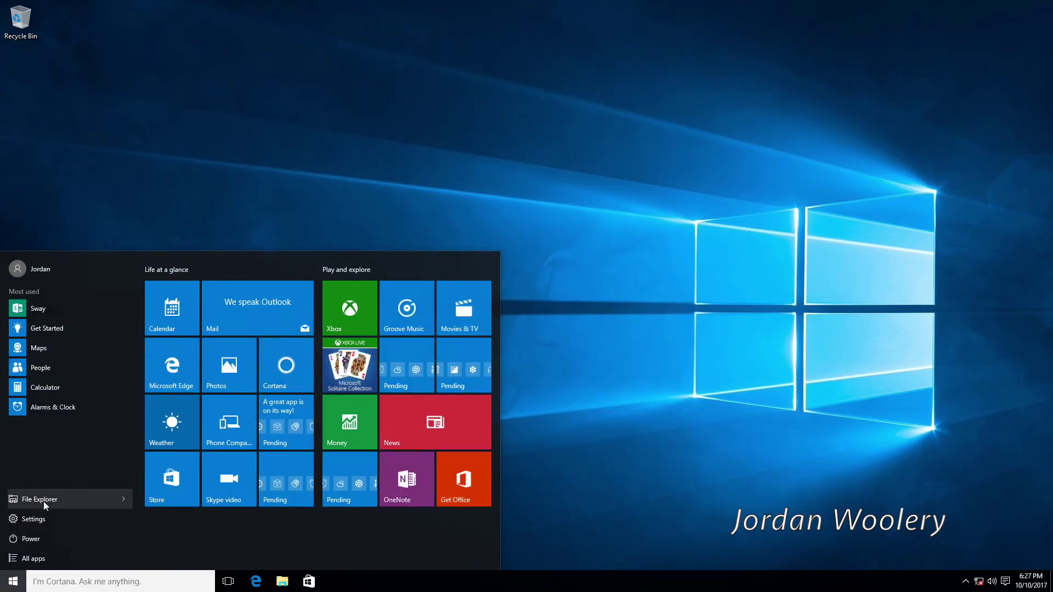
left_click(39, 559)
scroll(50, 526, "down", 12)
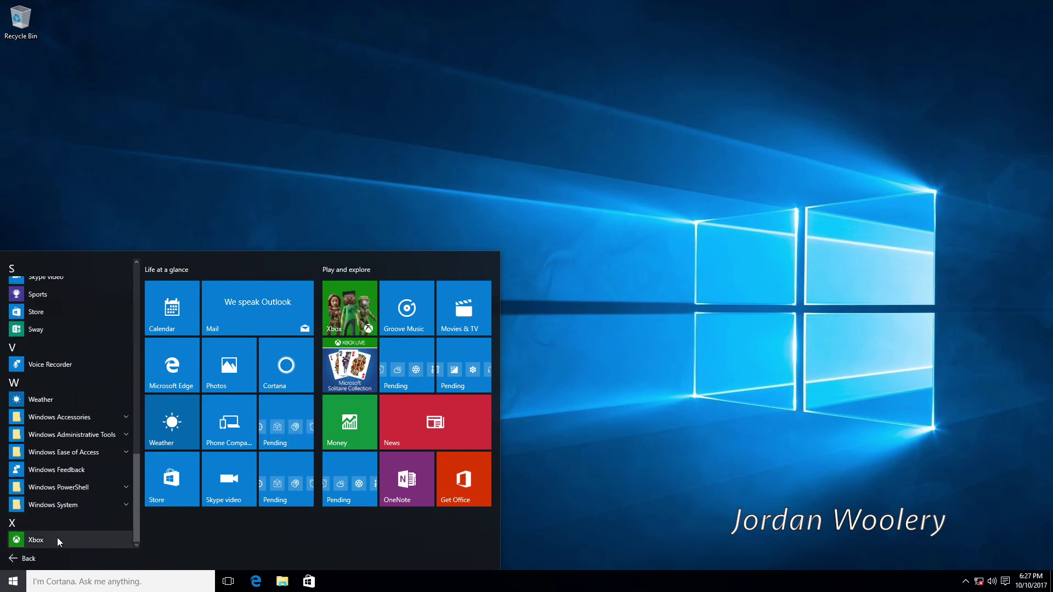
left_click(58, 539)
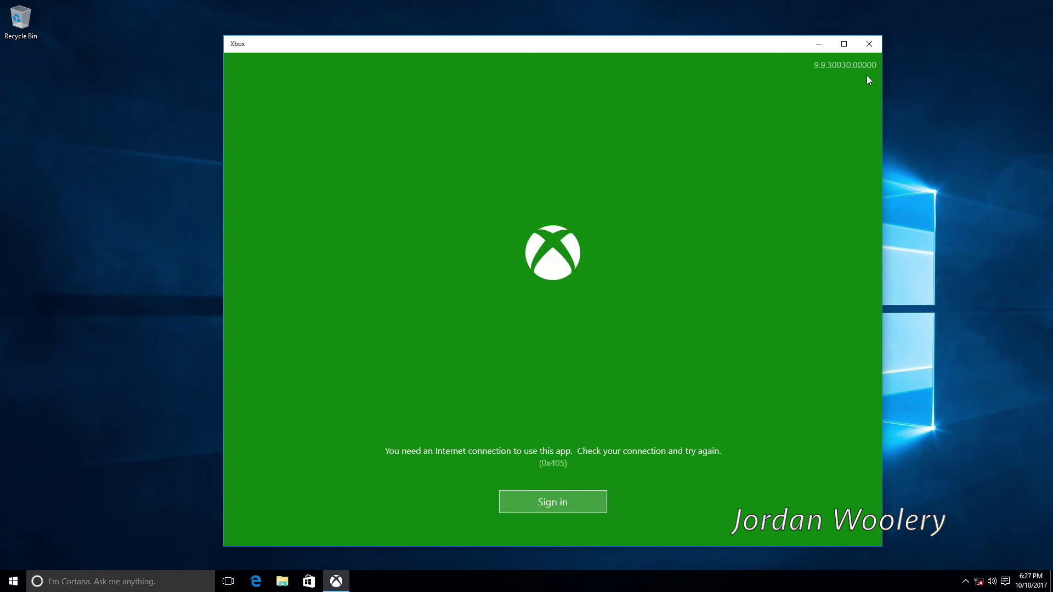
left_click(869, 45)
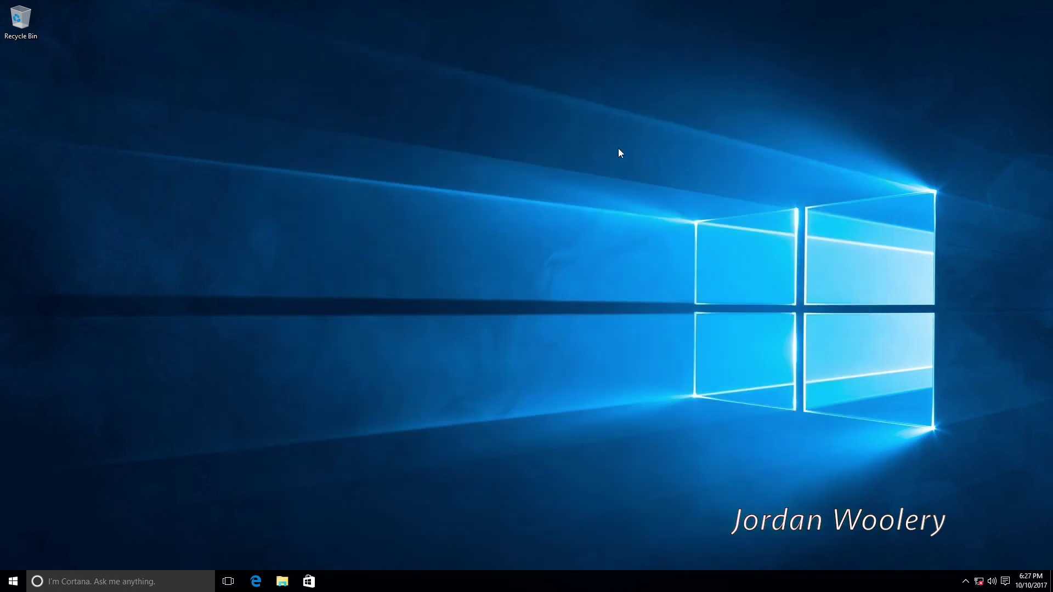
Open the desktop's personalization settings, reach the color settings through the classic theme settings, and close the classic Personalization window.
right_click(399, 147)
left_click(443, 254)
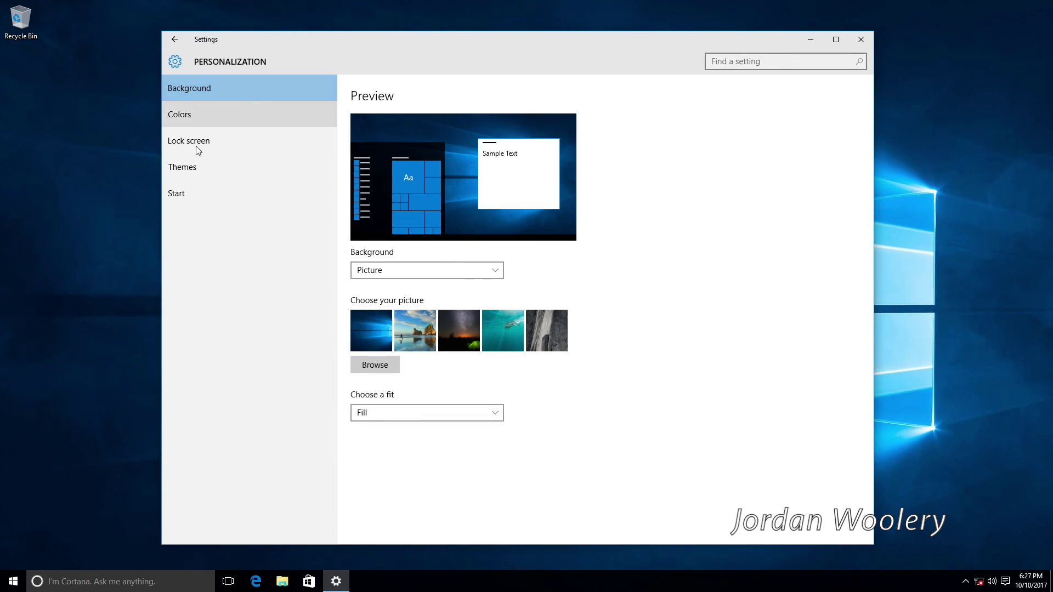
left_click(203, 165)
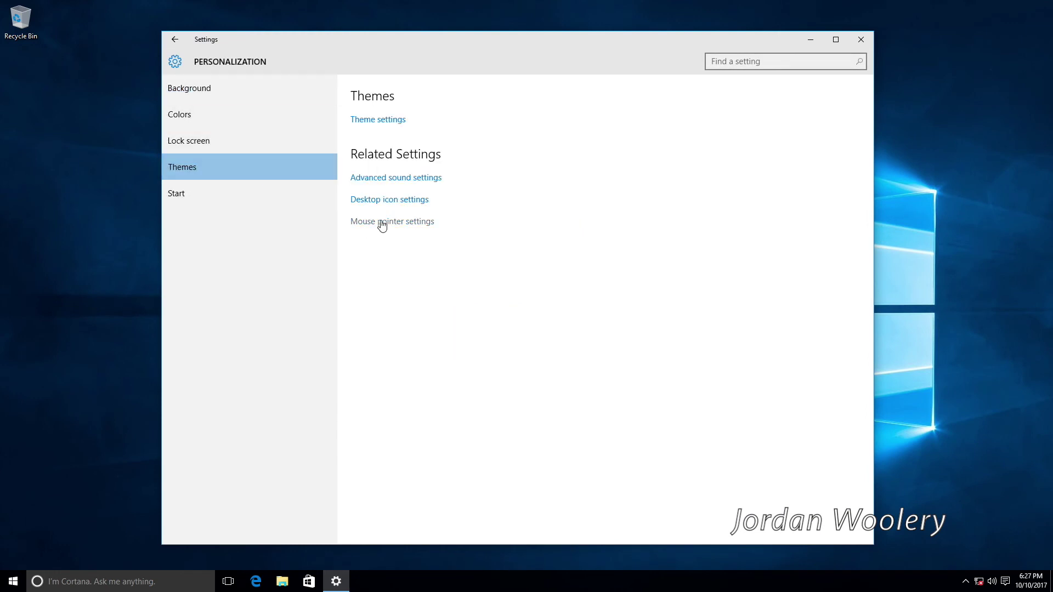
left_click(381, 121)
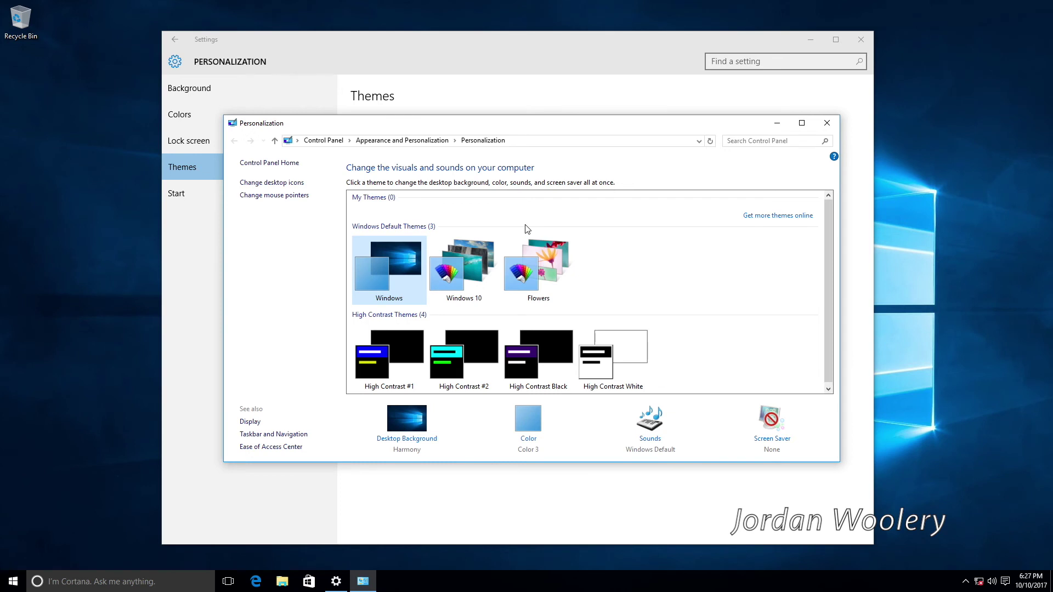
left_click(528, 419)
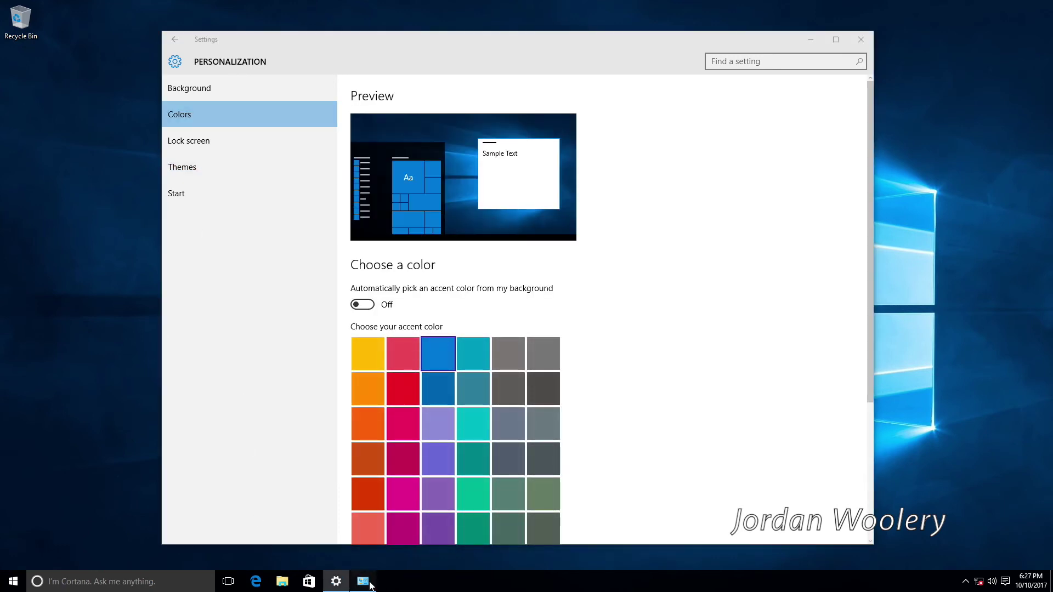
key("alt+Tab")
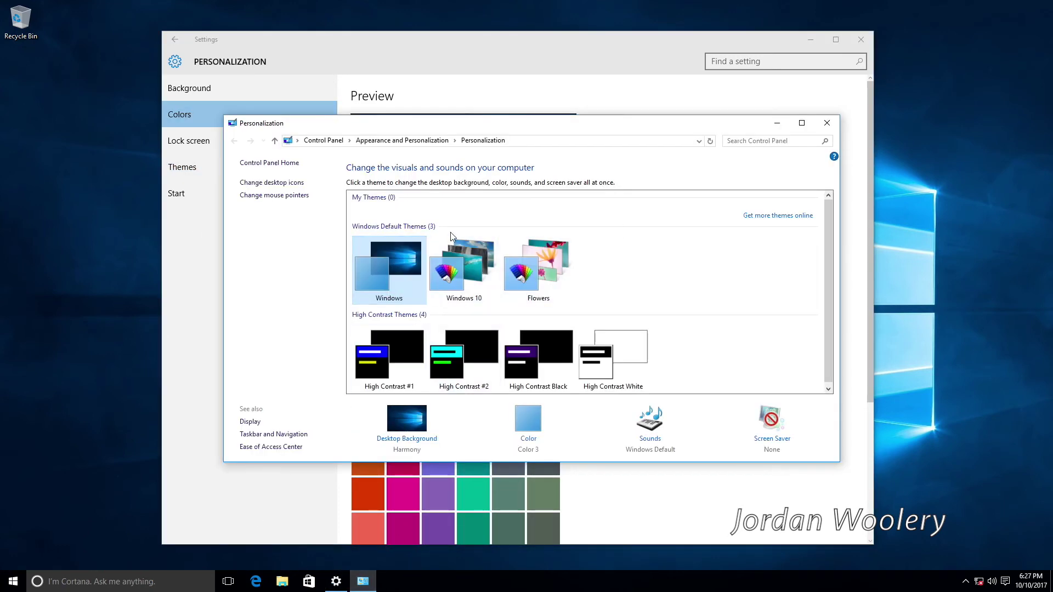
left_click(827, 123)
Turn on showing color on Start, taskbar, action center, and title bar, and check the Start menu's look.
scroll(702, 173, "down", 3)
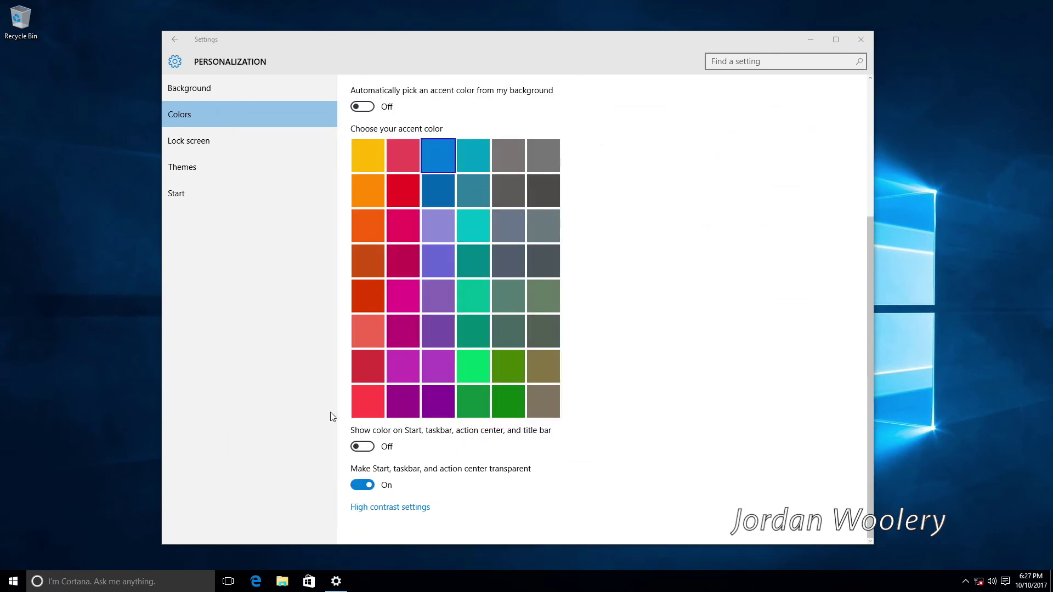
left_click(362, 447)
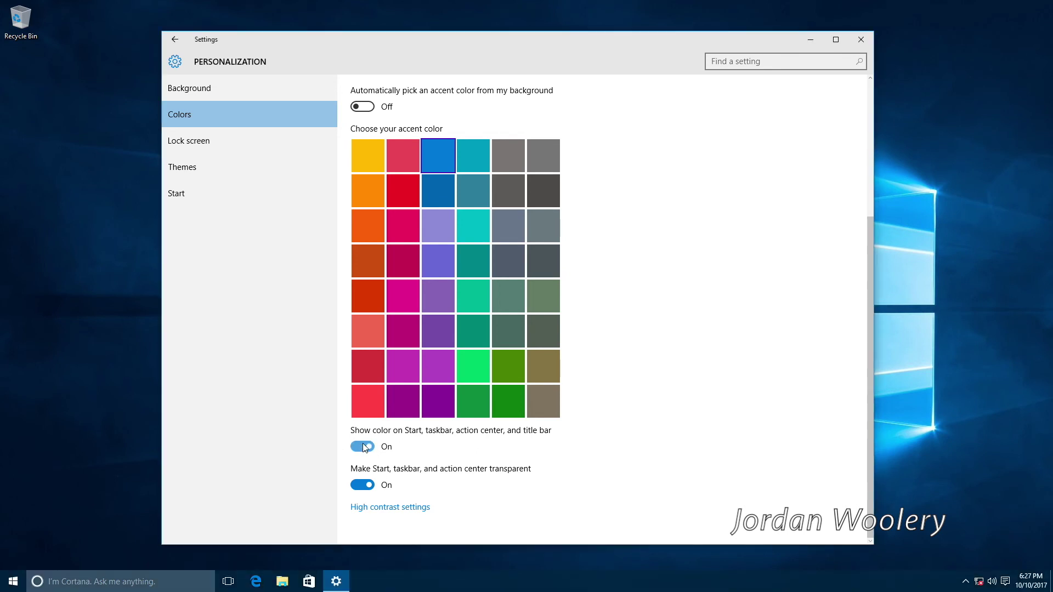
key("super")
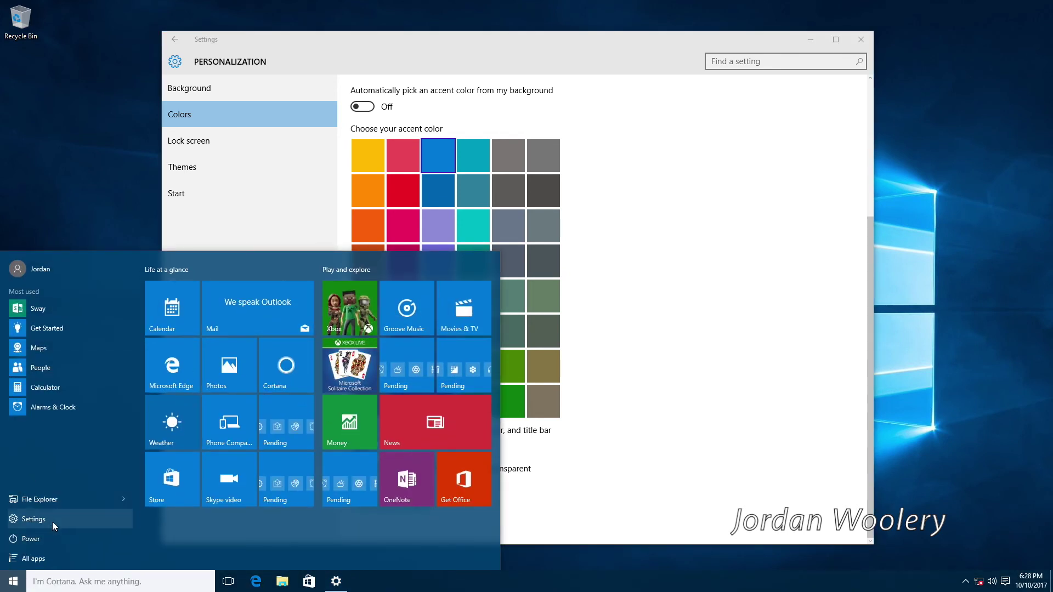
left_click(53, 521)
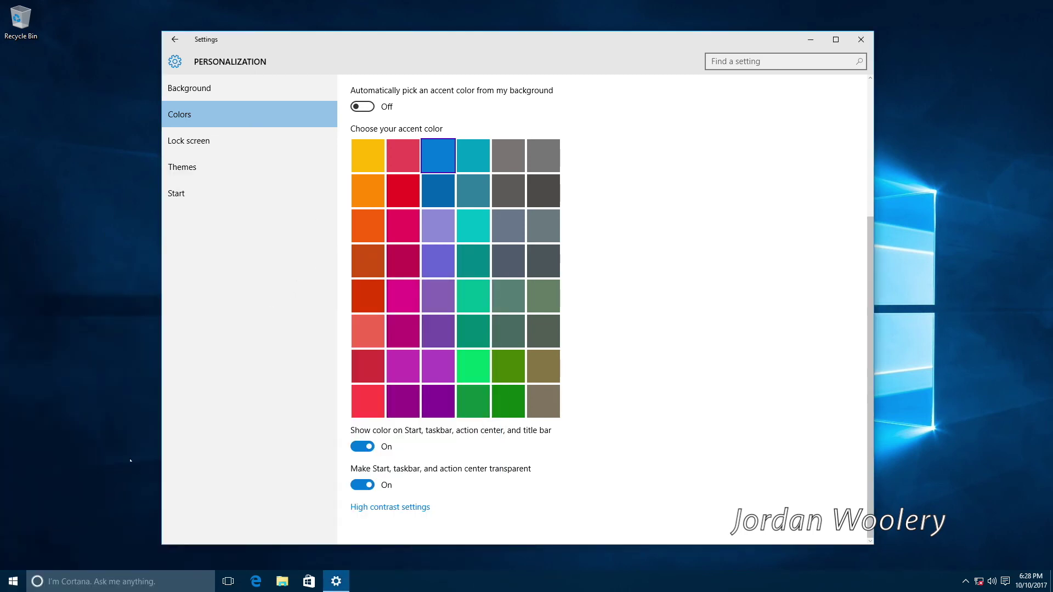
Open File Explorer to check its title bar color, close it, and close the Settings window after viewing the color preview.
left_click(282, 581)
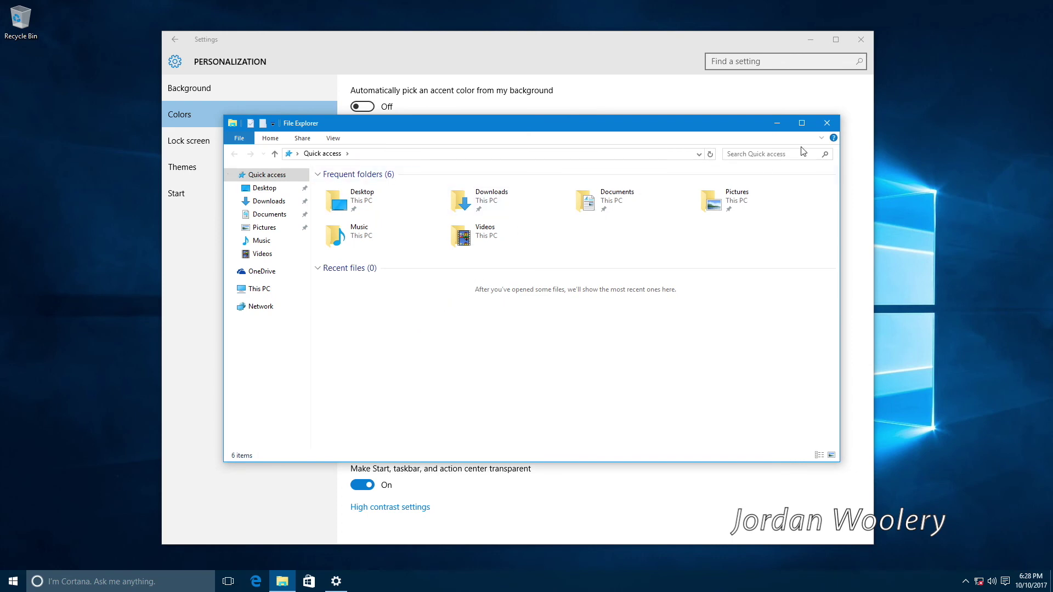
left_click(827, 123)
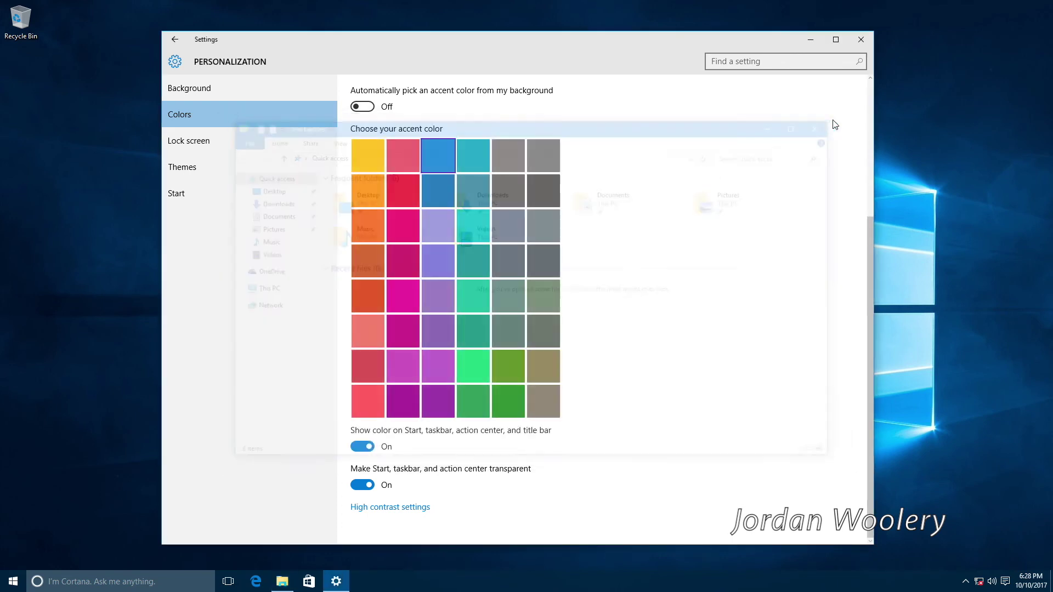
scroll(558, 193, "up", 3)
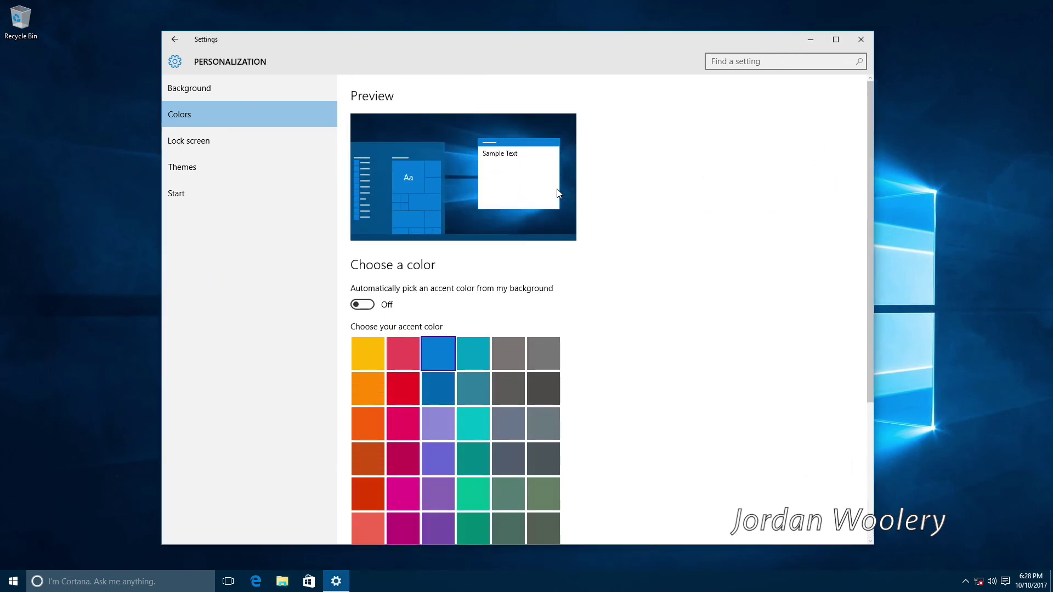
left_click(861, 39)
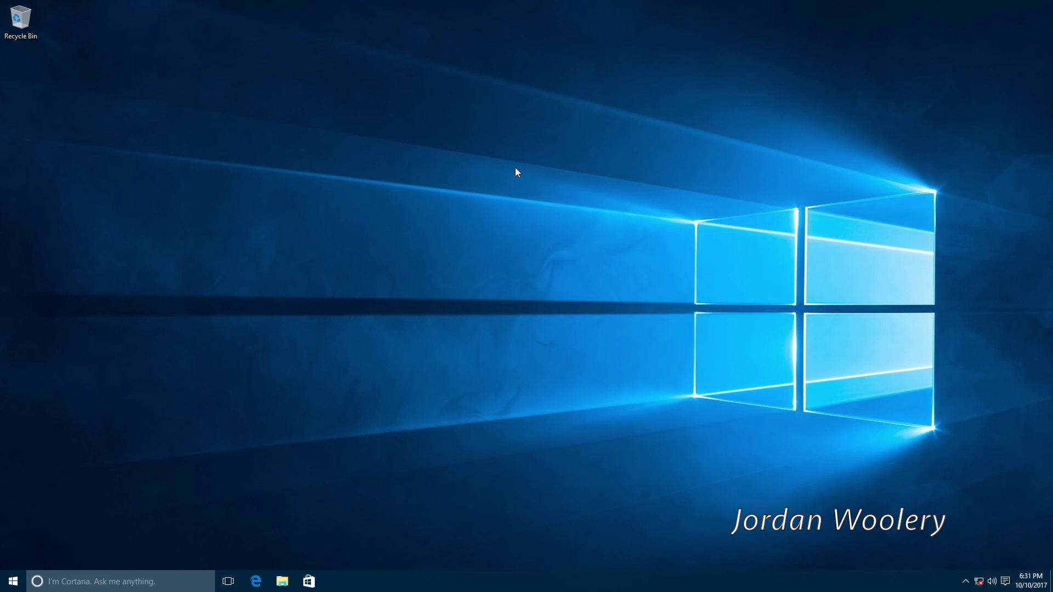
Open and close File Explorer, and view and dismiss the Start button's shortcut list of system tools.
key("super+e")
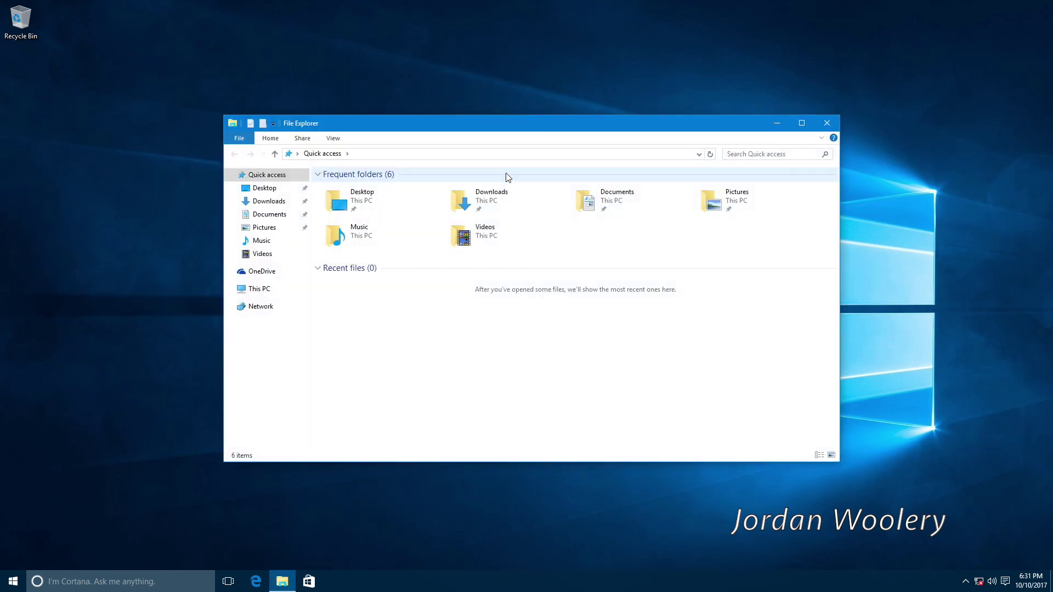
left_click(826, 125)
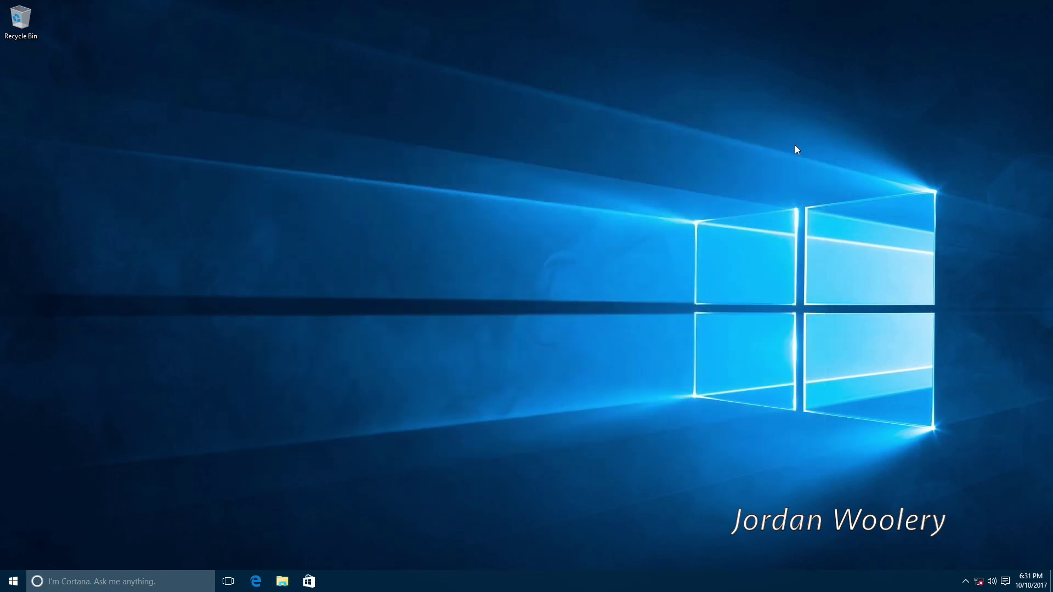
right_click(19, 581)
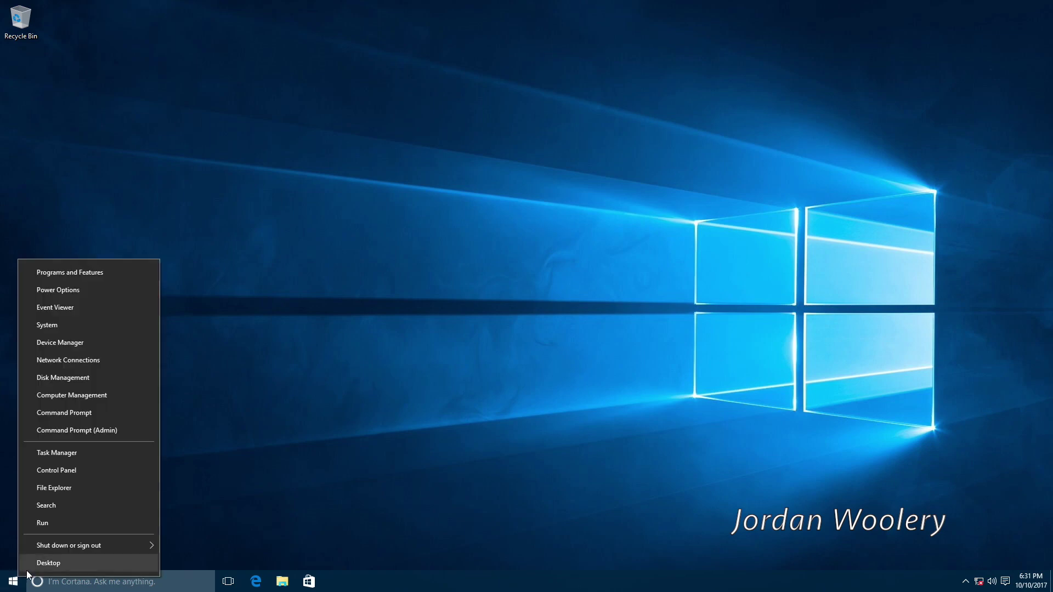
left_click(243, 497)
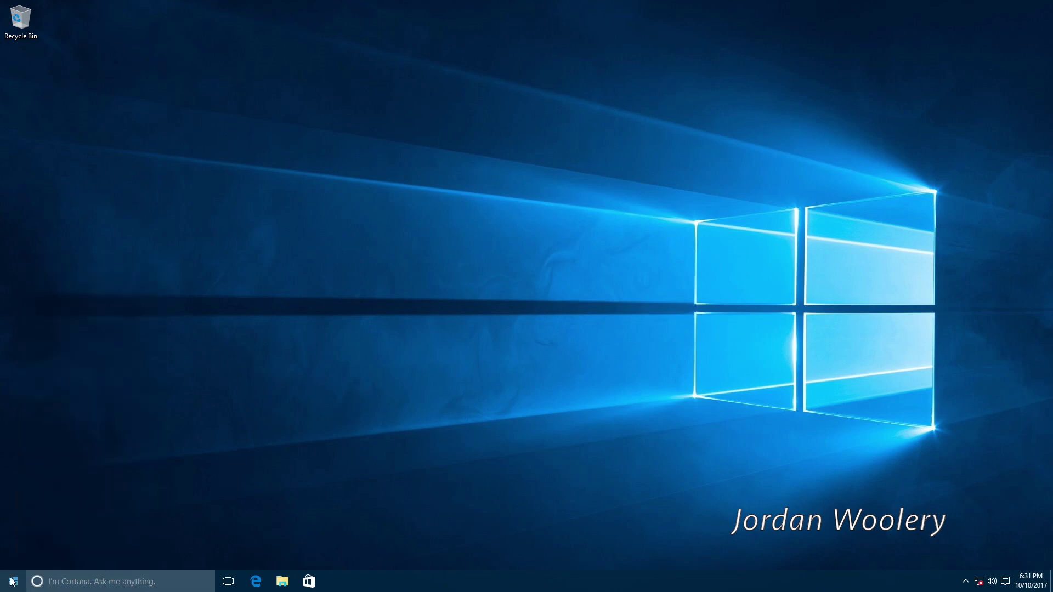
View the Taskbar and Start Menu Properties, close them without changes, and open and dismiss the Start menu.
right_click(471, 584)
left_click(503, 573)
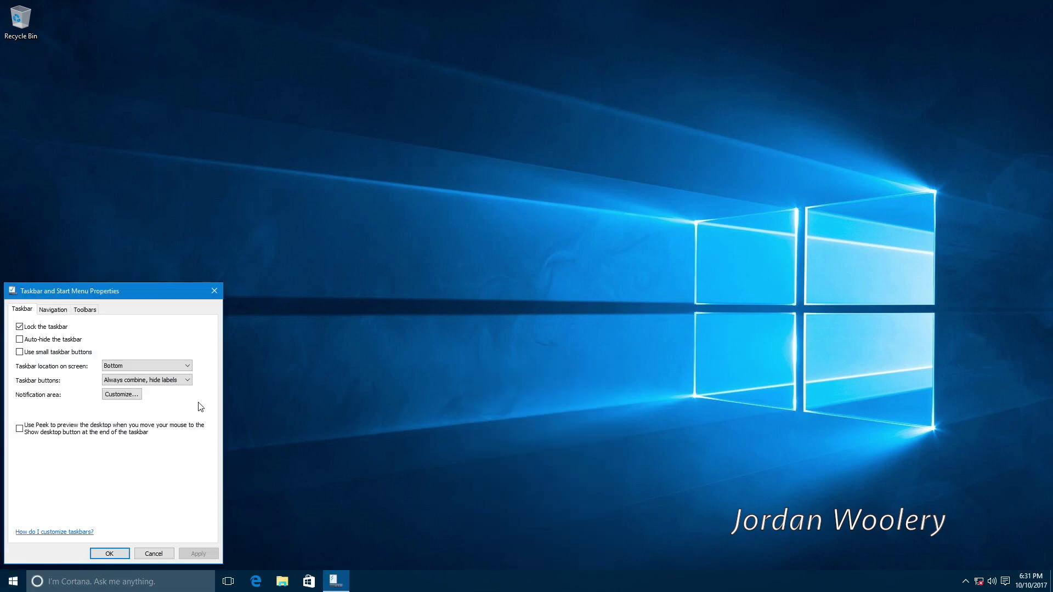
left_click_drag(134, 289, 253, 219)
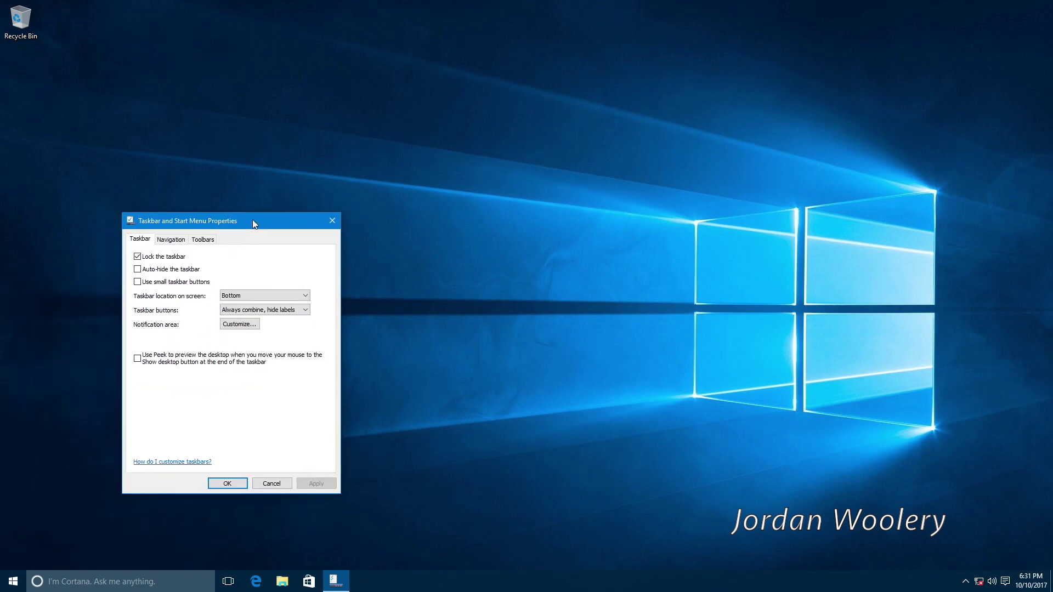
left_click(327, 220)
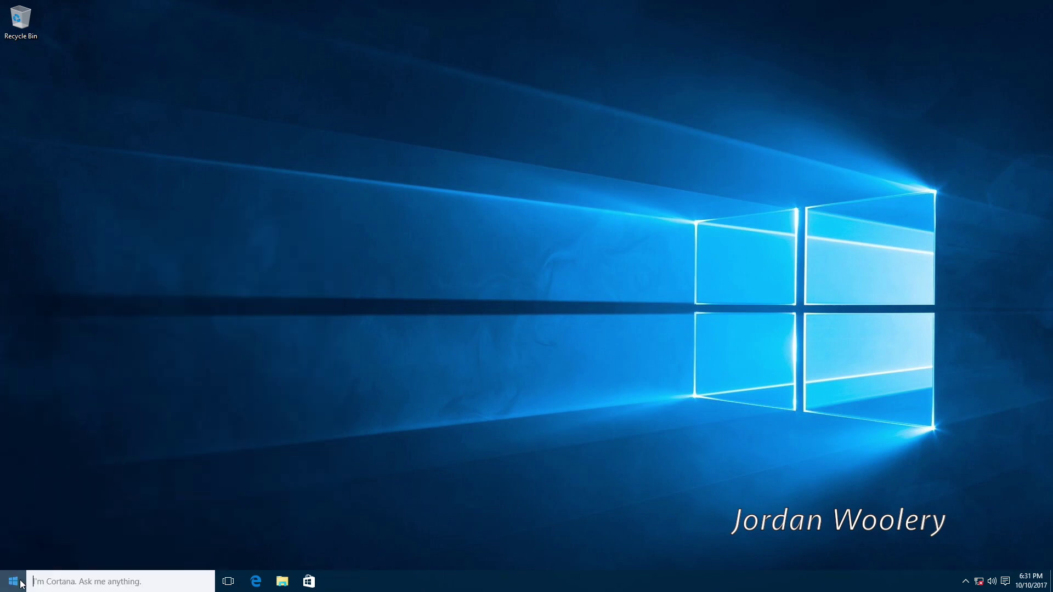
left_click(14, 582)
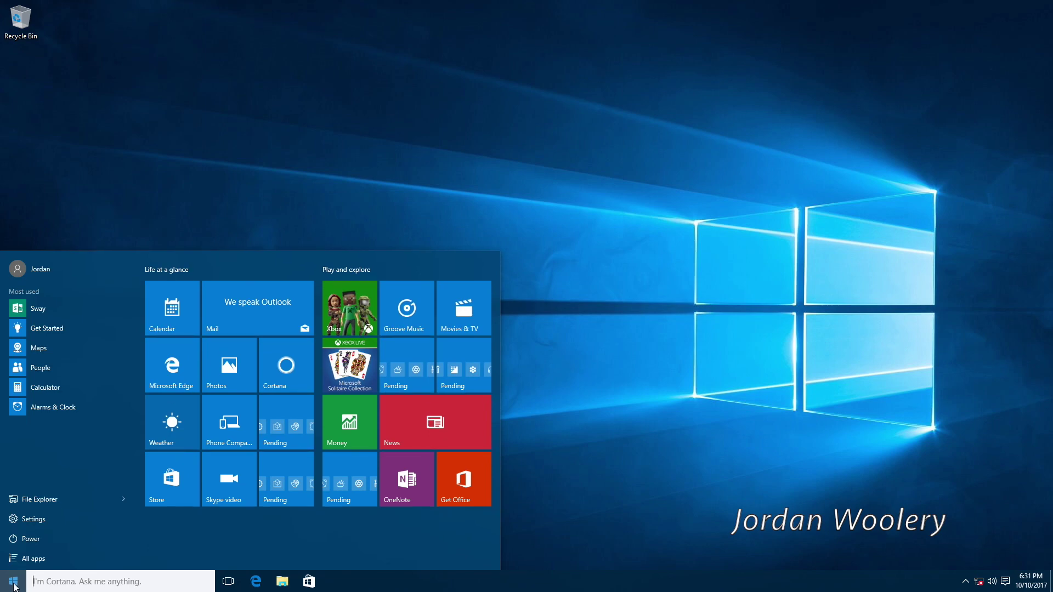
left_click(620, 213)
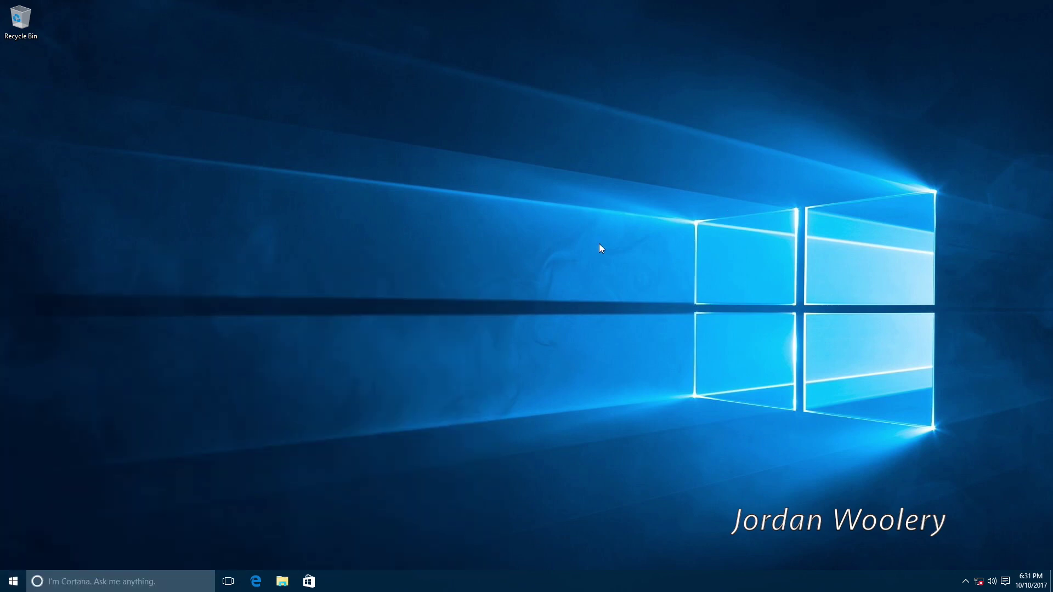